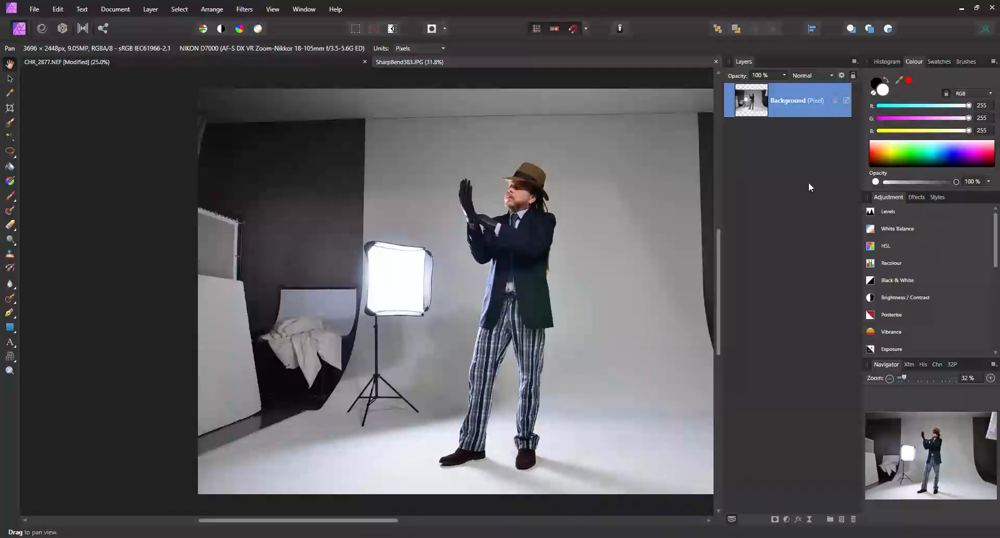
- Duplicate the Background layer and hide the original locked layer beneath the copy
key("ctrl+j")
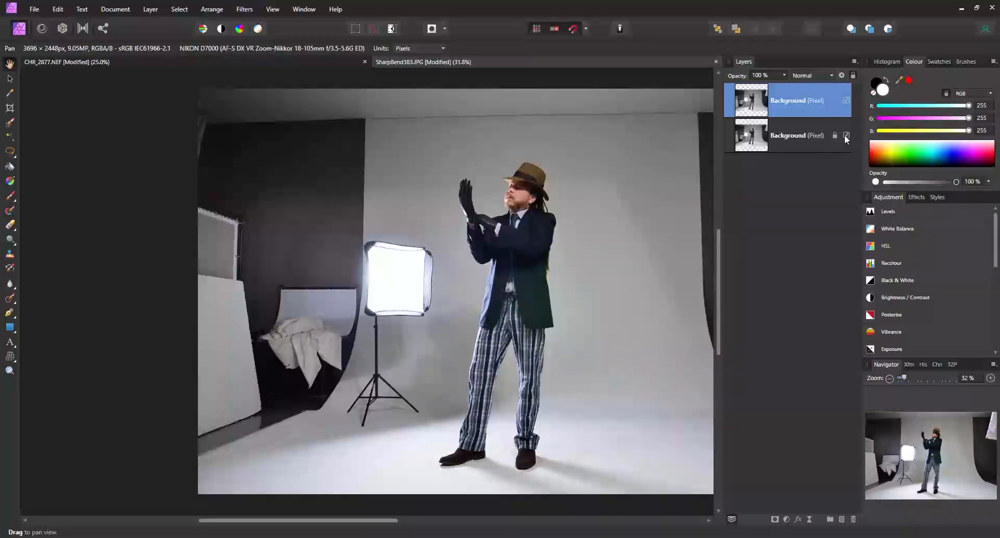
double_click(789, 101)
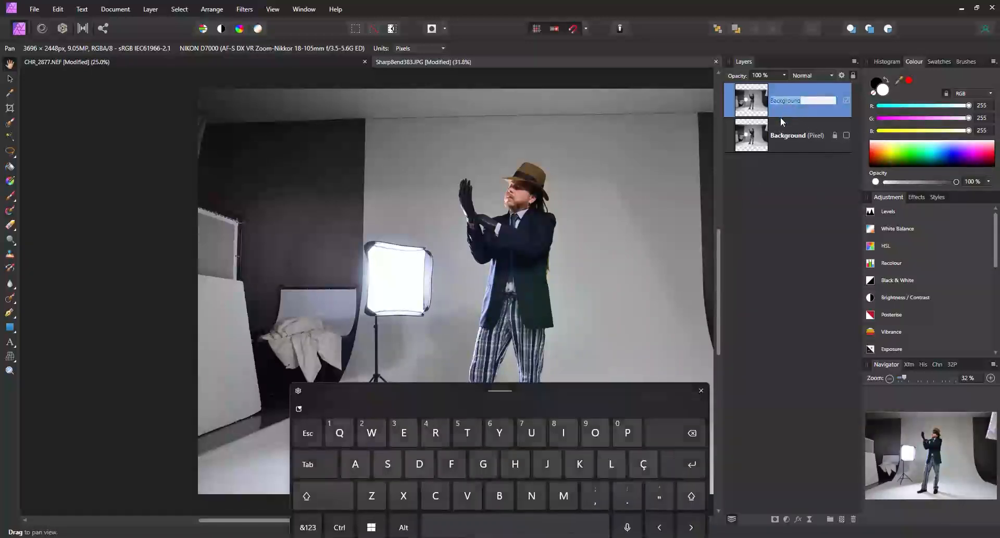
left_click(714, 261)
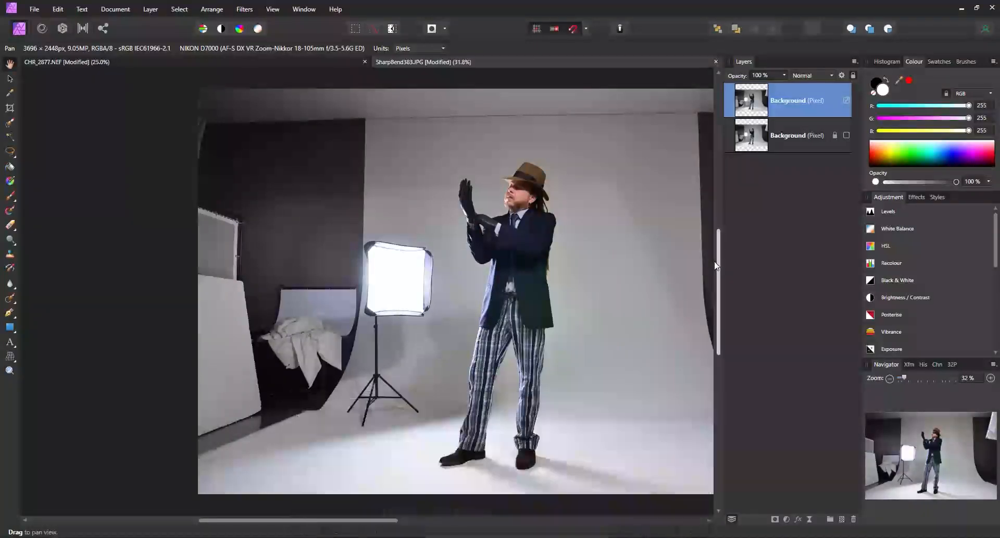
- Select the whole standing man with the Selection Brush at a width of 82.5 px, with snapping to edges
left_click(10, 123)
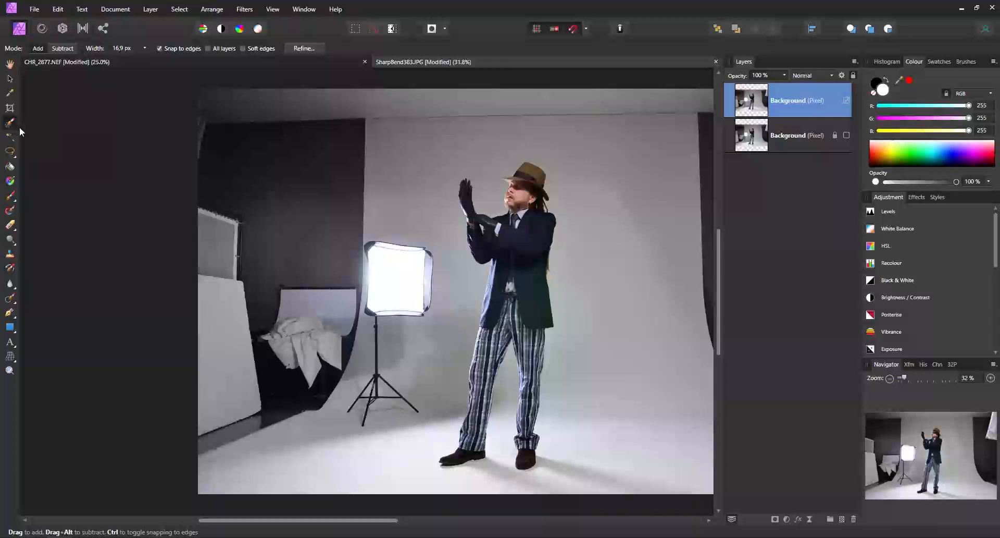
key("space")
mouse_move(469, 292)
left_mouse_down()
mouse_move(390, 272)
mouse_move(308, 270)
mouse_move(347, 279)
left_mouse_up()
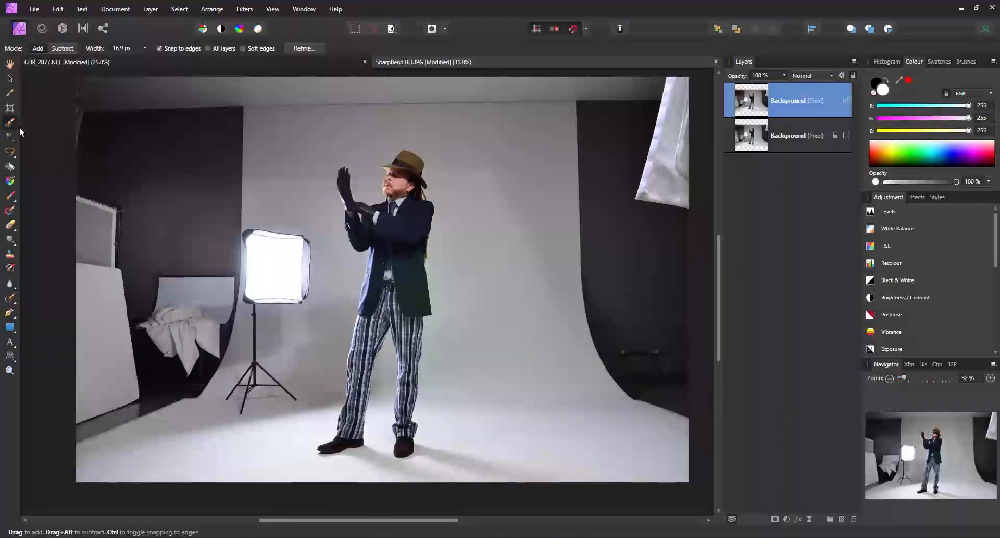
key("bracketright")
key("bracketright")
key("bracketright")
key("bracketright")
key("bracketright")
key("bracketright")
key("bracketright")
key("bracketright")
key("bracketright")
key("bracketright")
key("bracketright")
key("bracketright")
key("bracketright")
key("bracketright")
key("bracketright")
key("bracketright")
key("bracketleft")
key("bracketleft")
key("bracketleft")
key("bracketleft")
key("bracketleft")
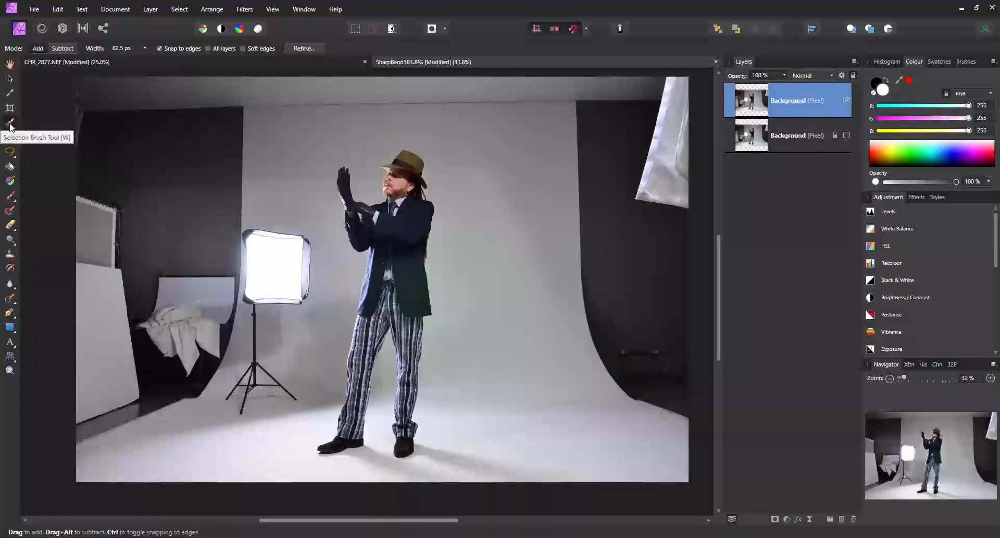
key("ctrl+z")
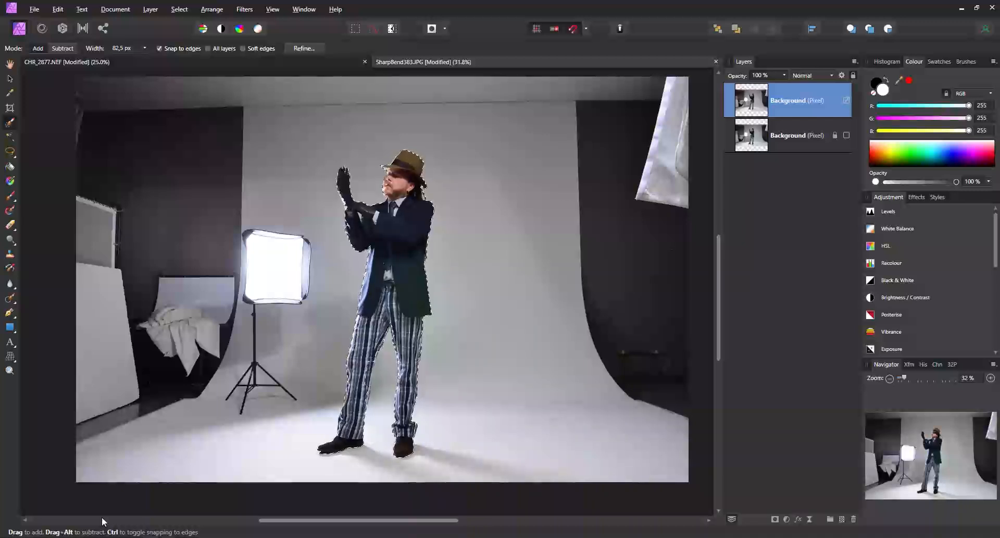
- Reduce the Selection Brush width to 4 px and clean up the selection edge around the man's upper body and hair
key("ctrl+plus")
key("ctrl+plus")
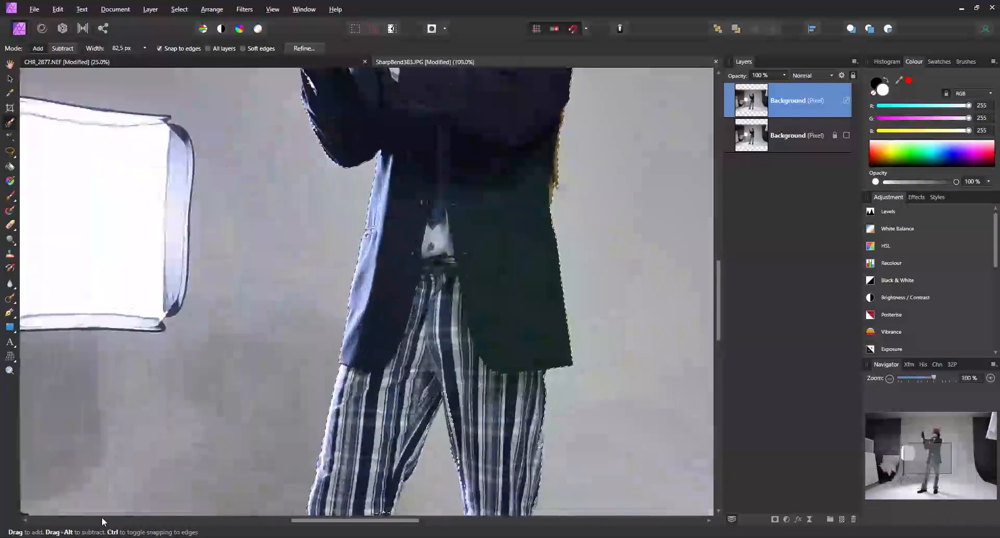
scroll(103, 513, "up", 6)
scroll(103, 521, "up", 2)
scroll(103, 521, "right", 2)
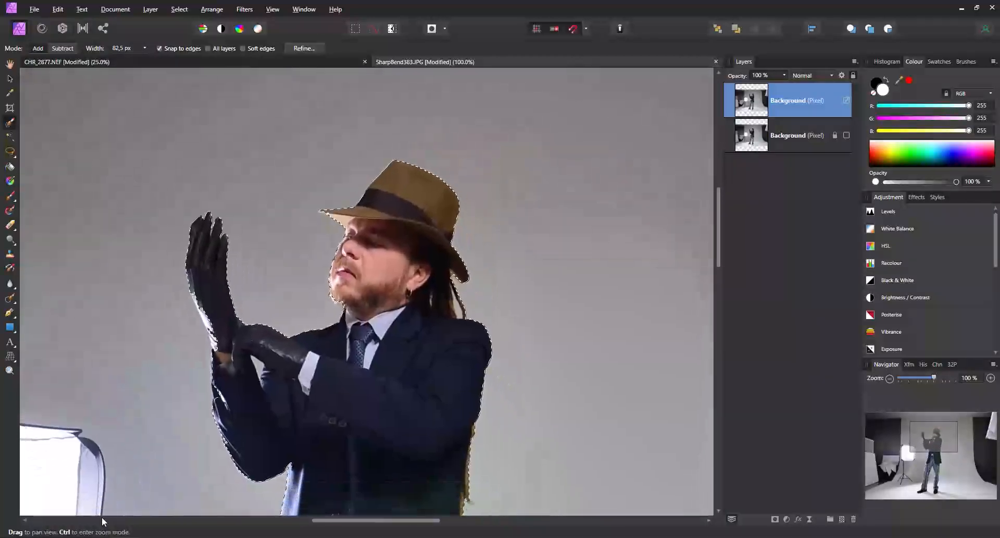
scroll(102, 521, "down", 3)
scroll(103, 521, "left", 2)
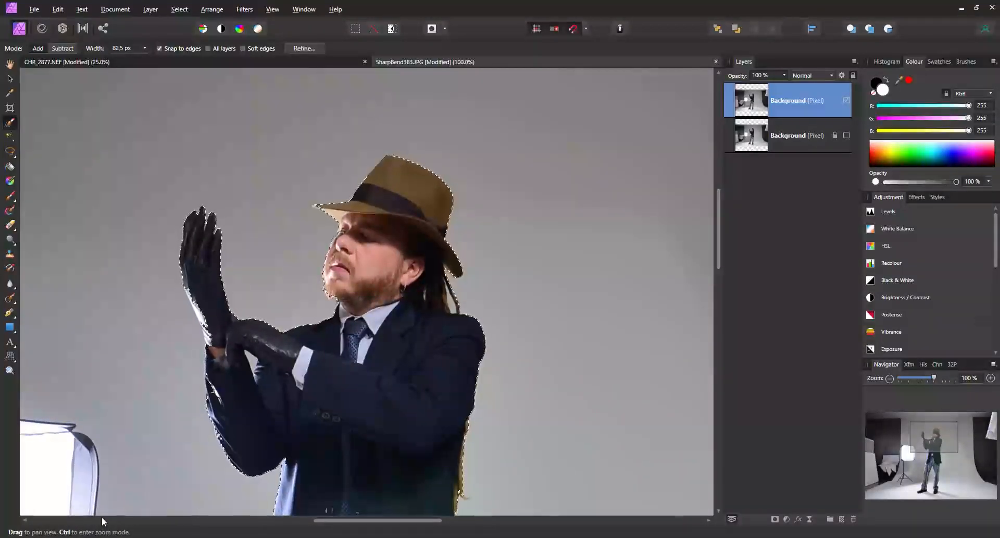
scroll(102, 521, "up", 8)
scroll(103, 520, "right", 8)
scroll(102, 521, "down", 6)
scroll(103, 521, "left", 8)
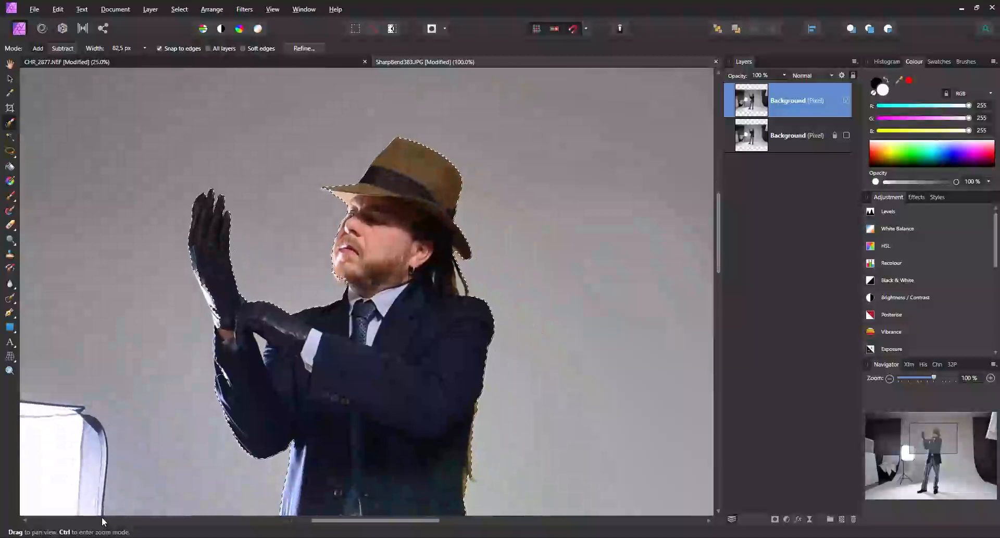
scroll(103, 521, "left", 2)
scroll(102, 521, "right", 1)
scroll(103, 521, "down", 2)
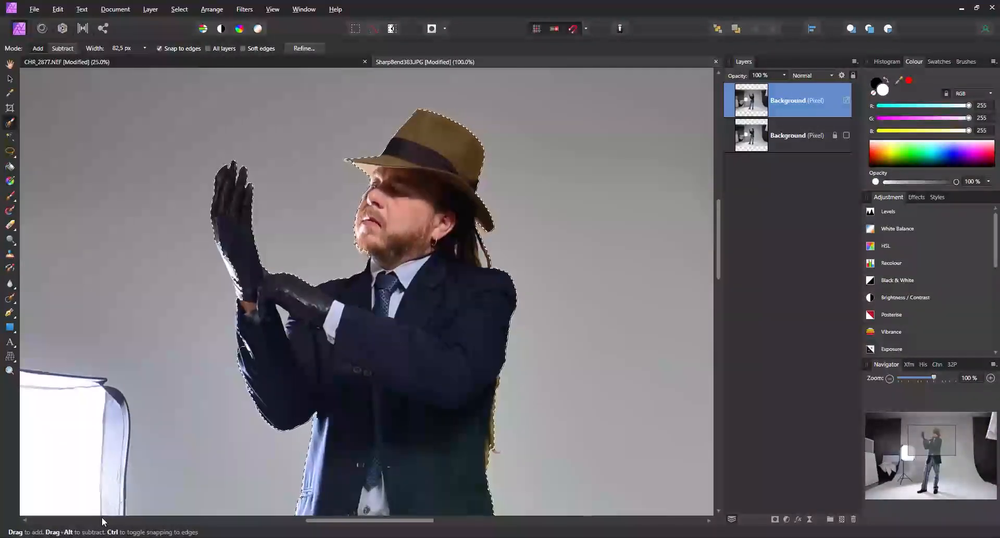
key("bracketleft")
key("bracketleft")
key("bracketleft")
key("bracketleft")
key("bracketleft")
key("bracketleft")
key("bracketleft")
key("bracketleft")
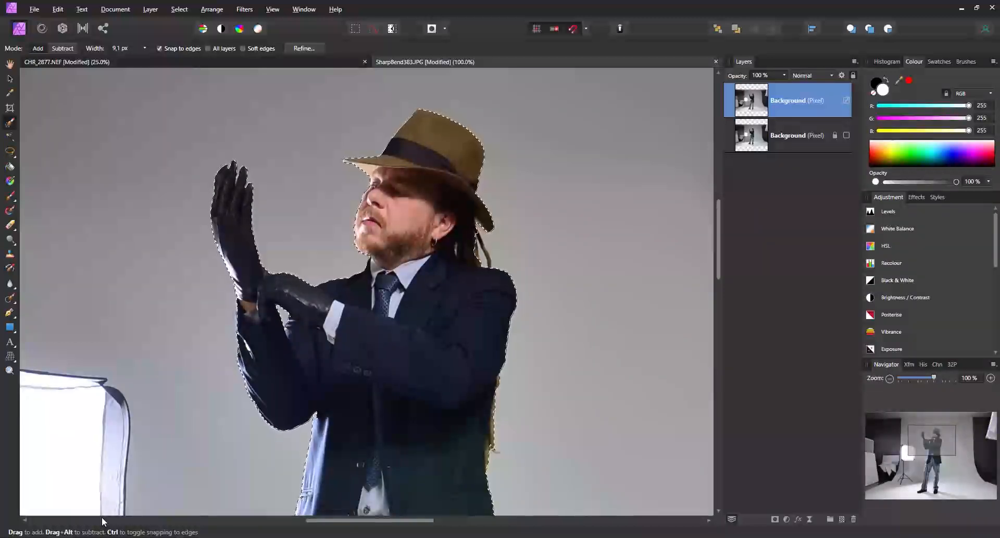
key("bracketleft")
key("bracketleft")
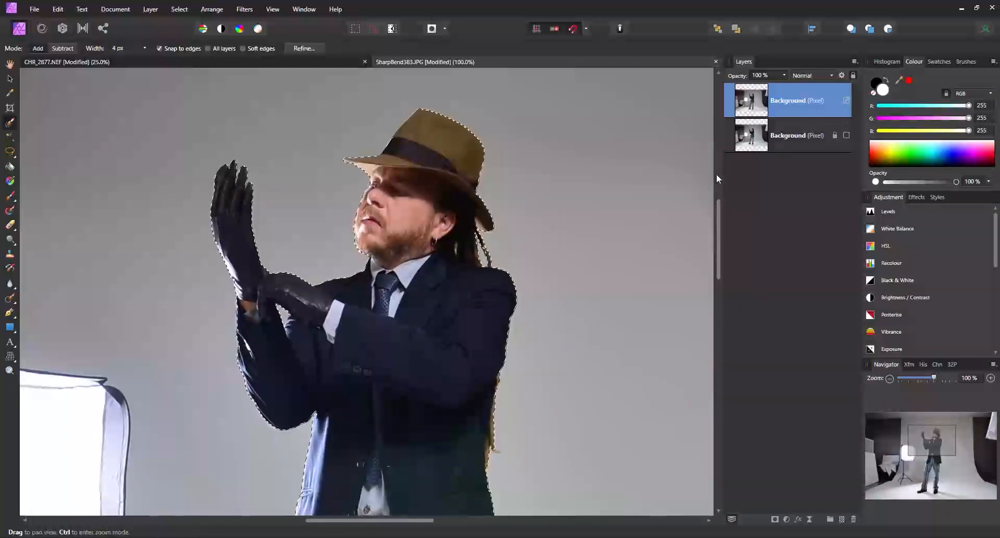
- Examine the selection edge along the man's jacket, trousers and shoes at 100% zoom, up to the hat
scroll(717, 173, "down", 3)
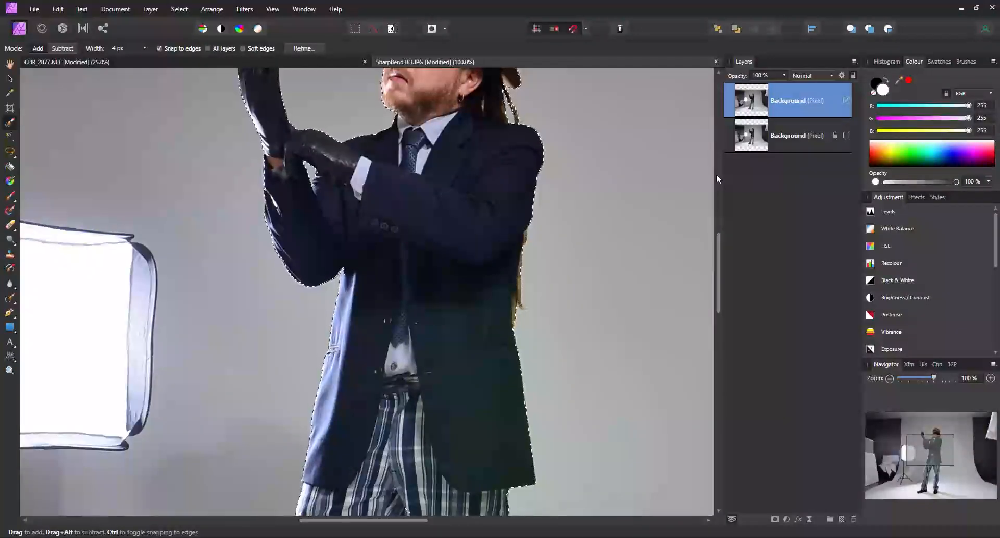
scroll(717, 177, "down", 3)
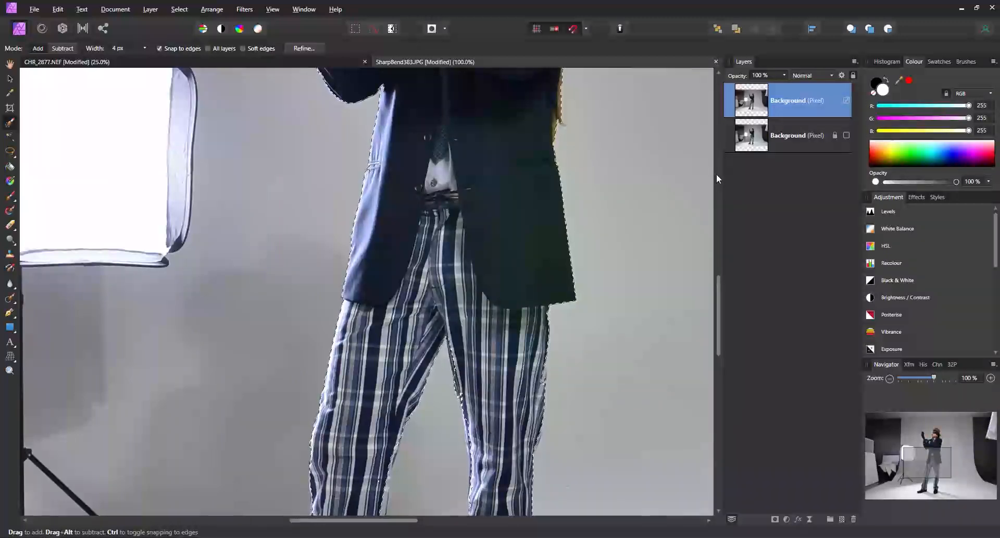
key("space")
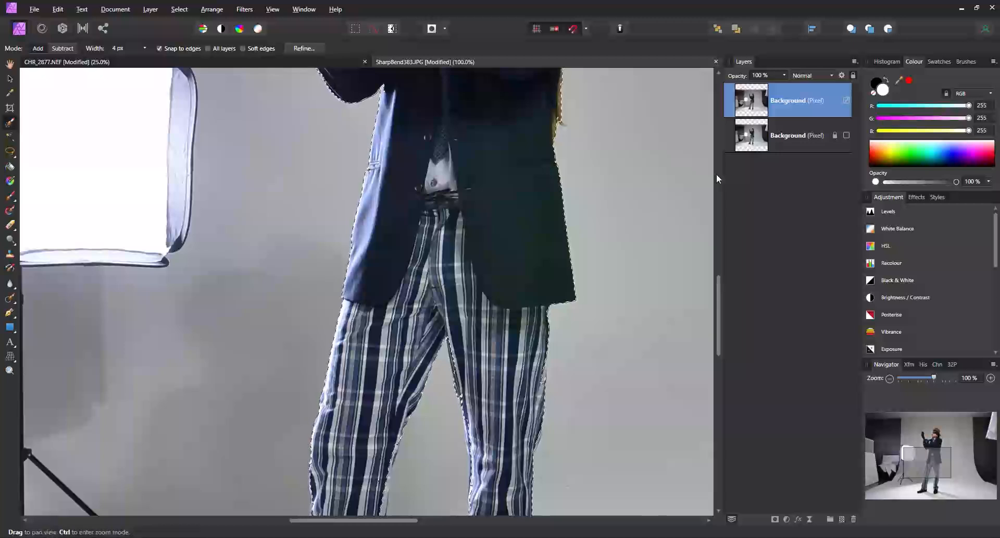
left_click_drag(469, 333, 364, 234)
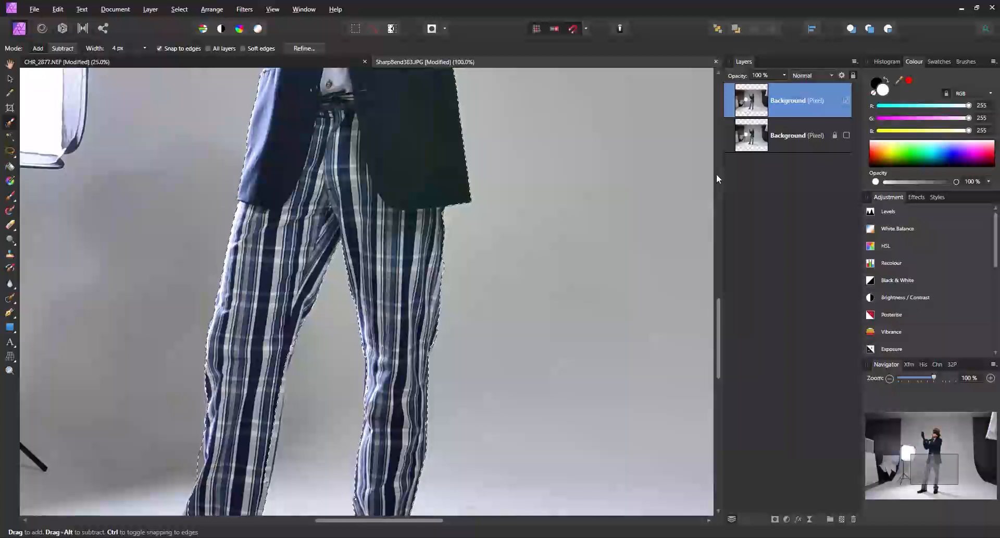
key("space")
scroll(716, 173, "down", 4)
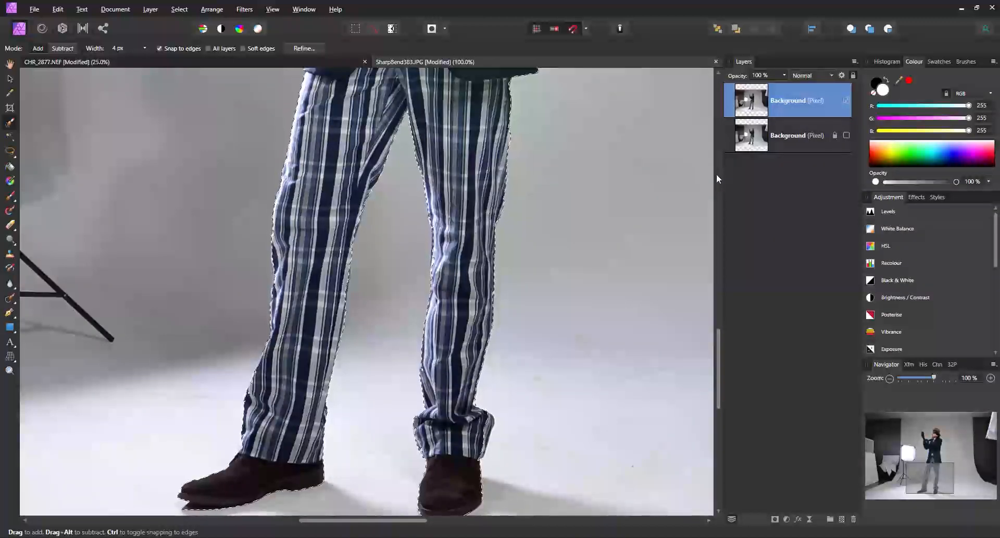
key("space")
left_click_drag(364, 291, 239, 194)
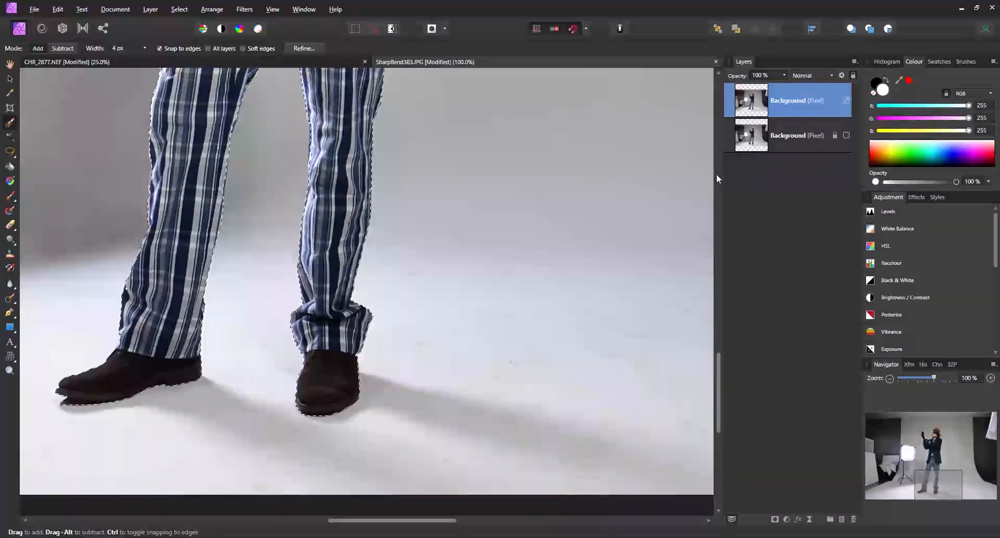
scroll(717, 174, "up", 3)
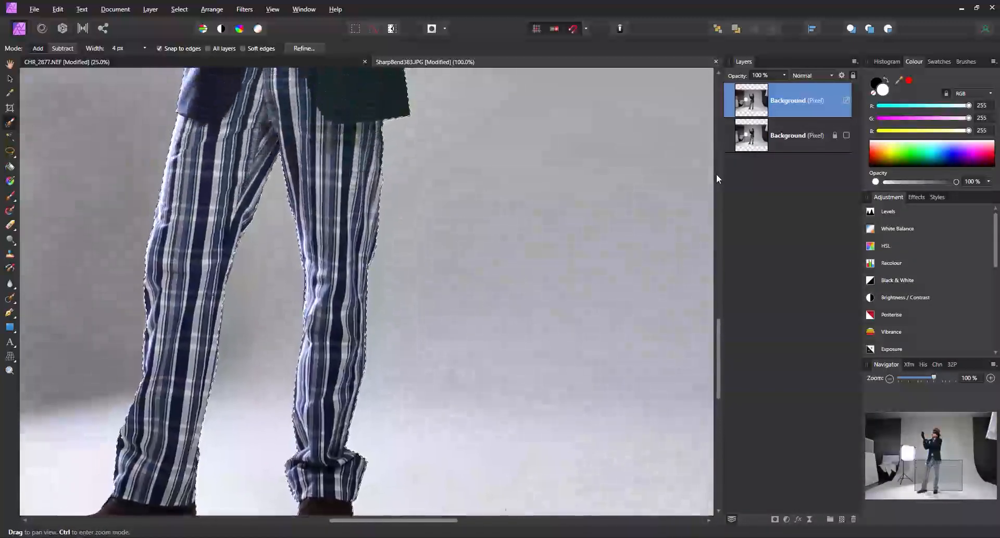
scroll(717, 174, "up", 3)
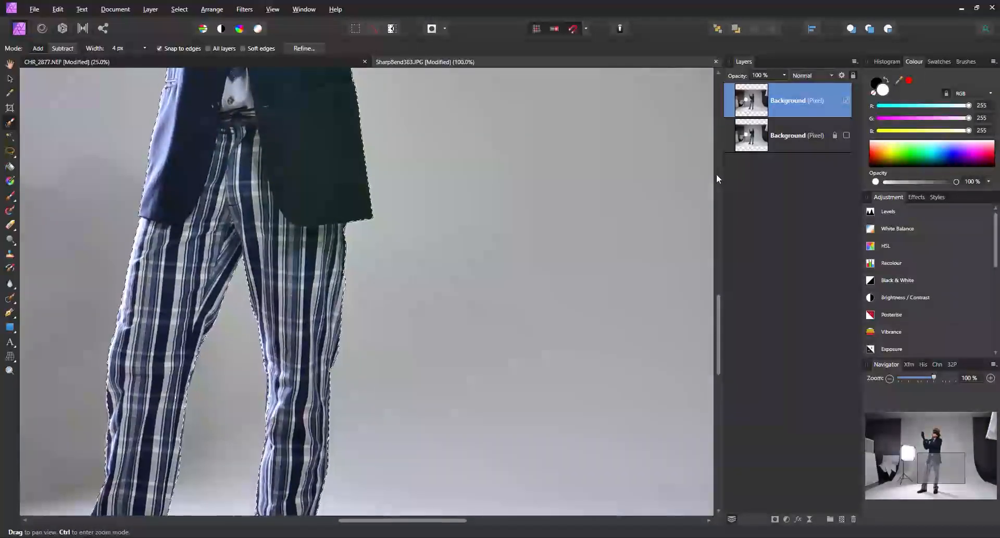
scroll(716, 174, "up", 5)
scroll(717, 173, "up", 2)
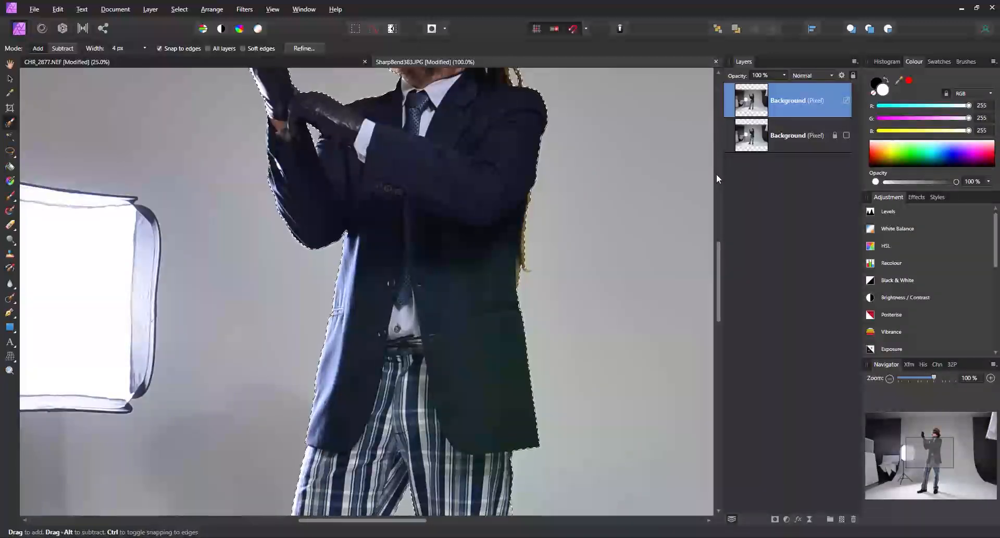
scroll(717, 174, "up", 3)
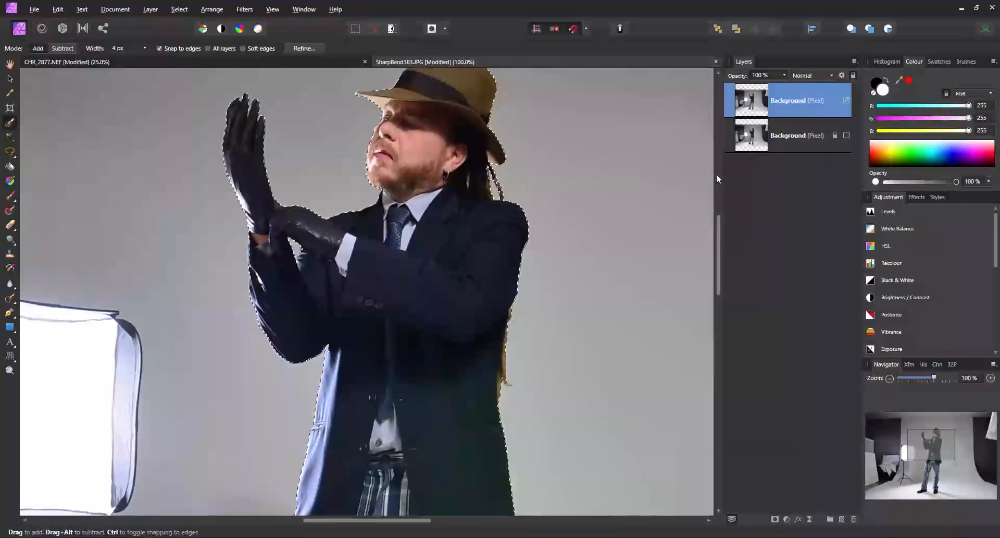
key("space")
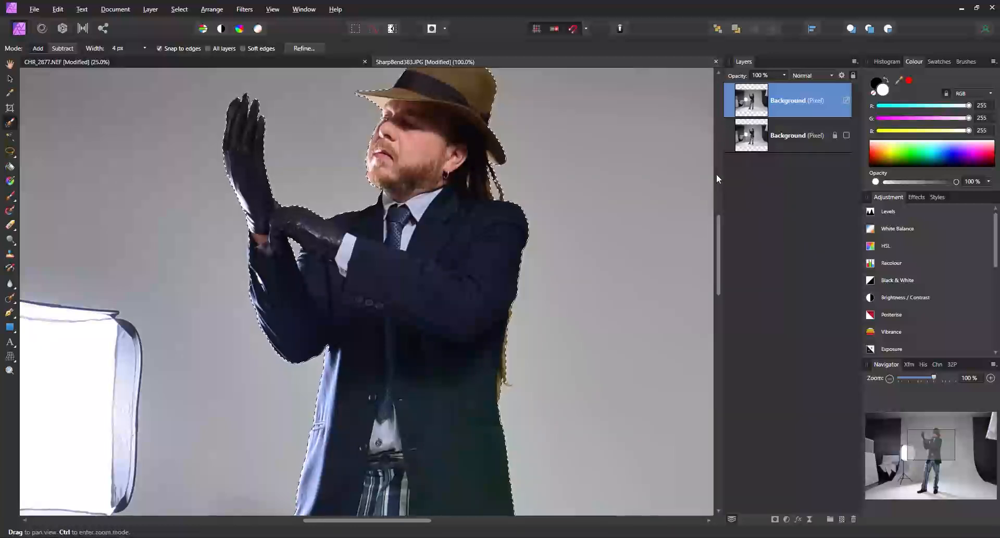
scroll(717, 177, "up", 2)
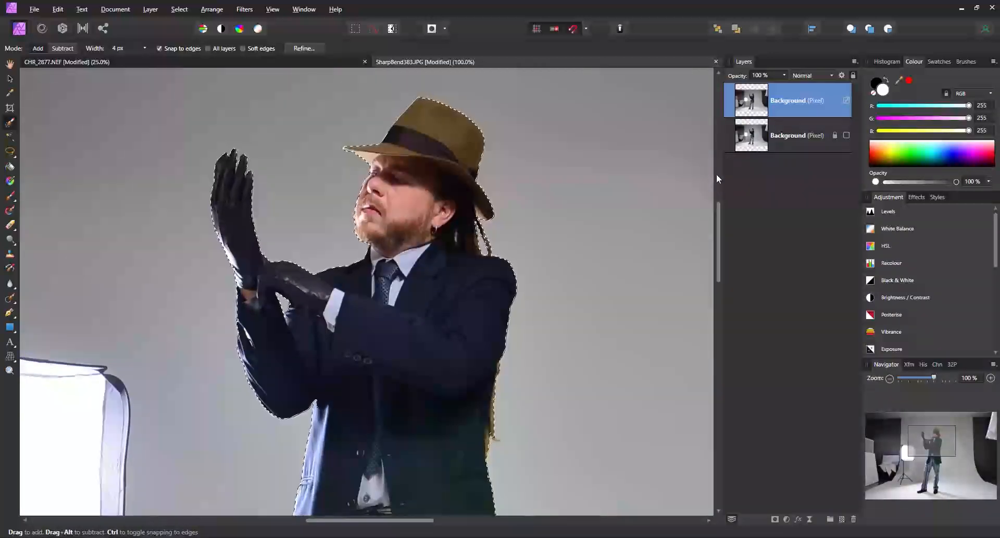
key("ctrl+0")
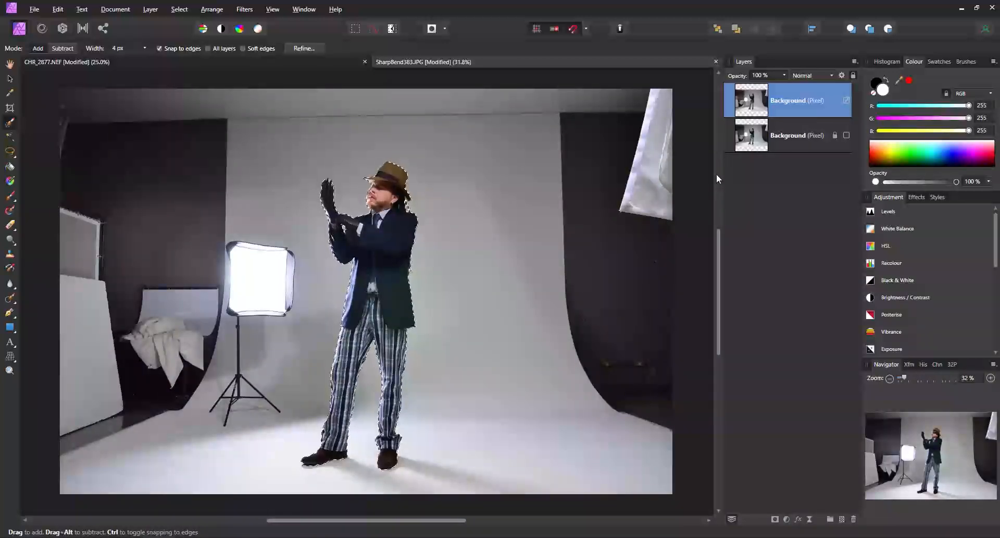
- Open selection refinement, compare the black matte and white matte previews, and set the preview to Black and white
left_click(306, 48)
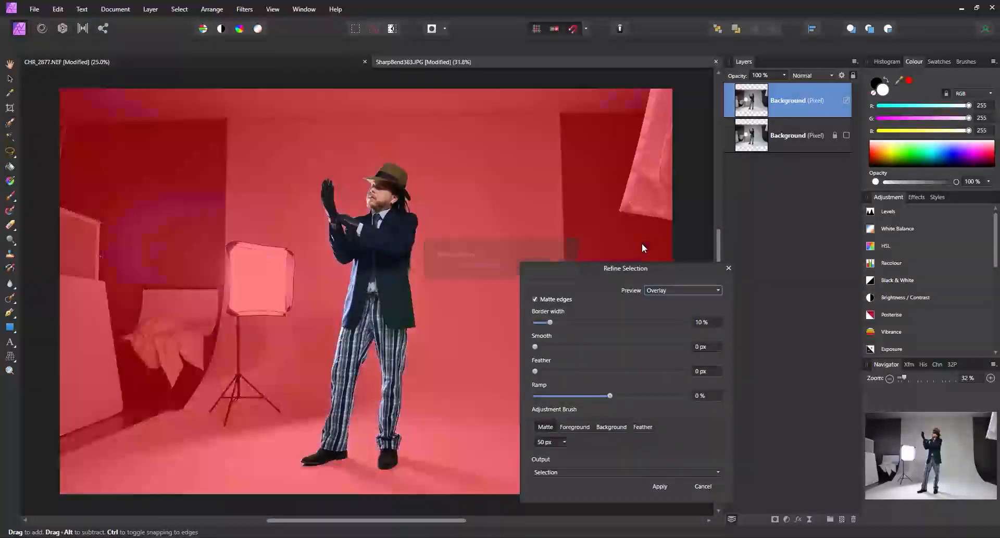
left_click_drag(605, 267, 679, 139)
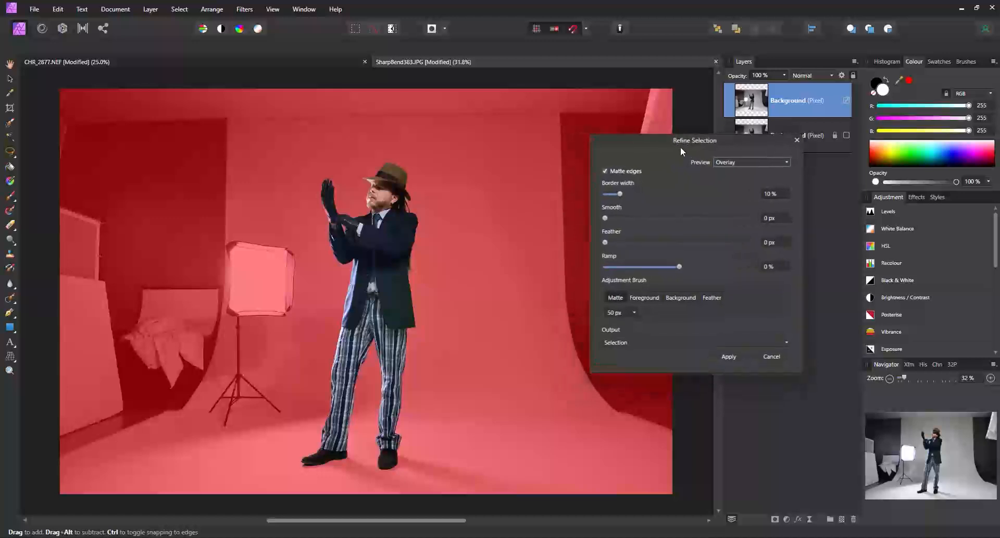
left_click(741, 164)
left_click(721, 186)
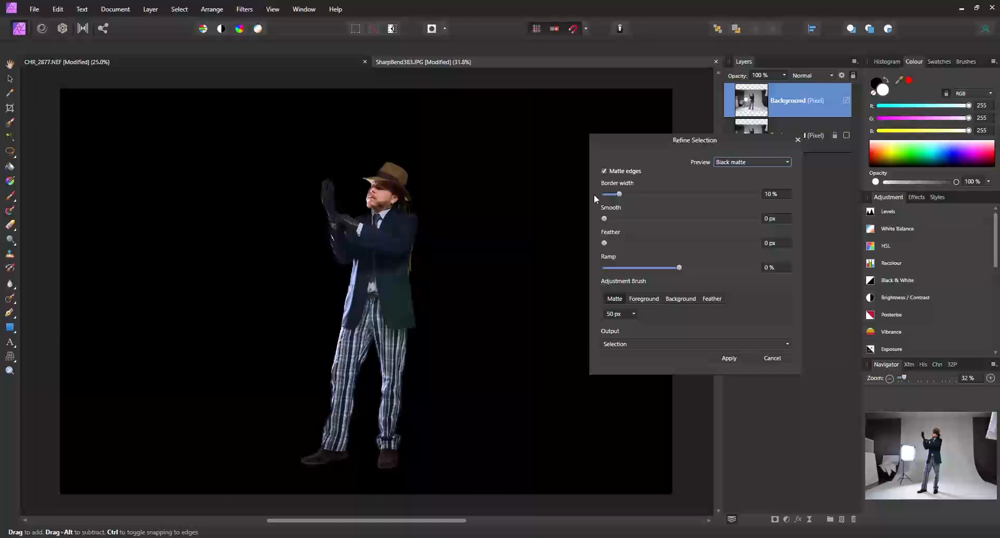
left_click(753, 162)
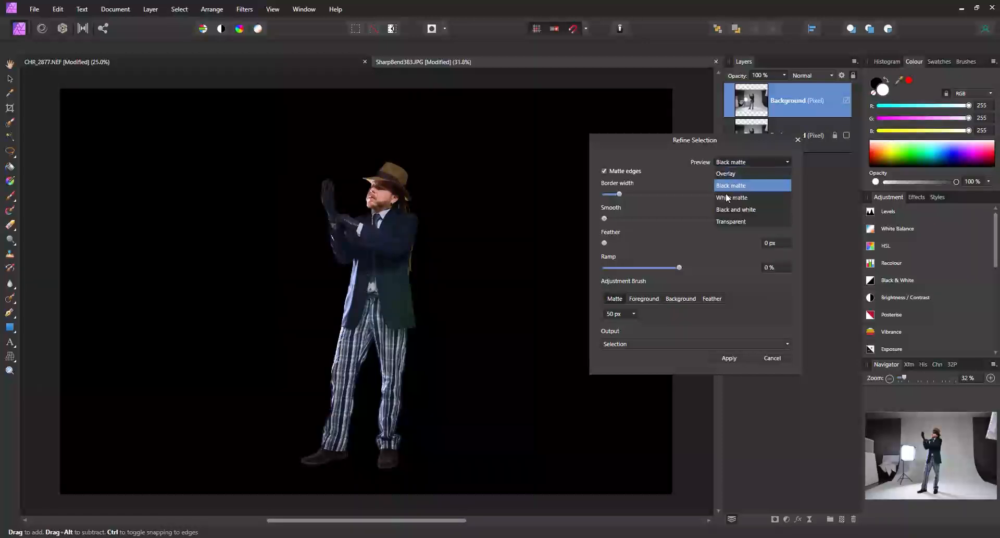
left_click(736, 198)
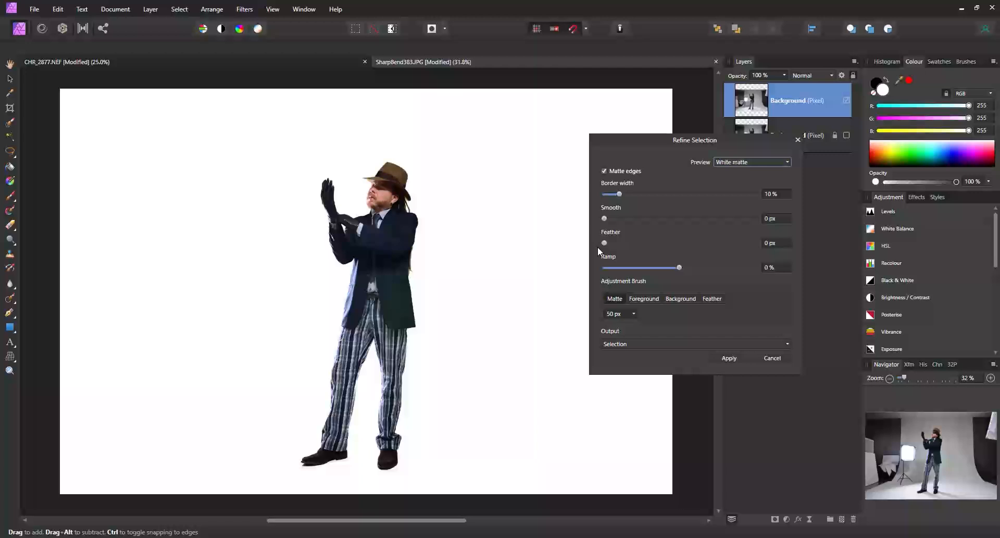
left_click(754, 162)
left_click(737, 206)
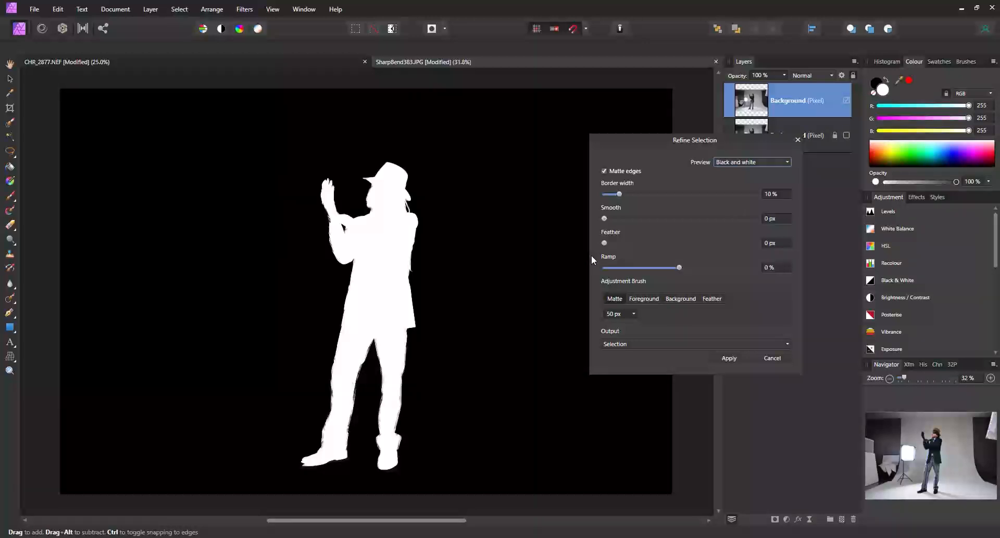
- Set the adjustment brush to Foreground at 5 px and paint out the gaps along the outer edge of the left-hand trouser thigh
left_click(645, 299)
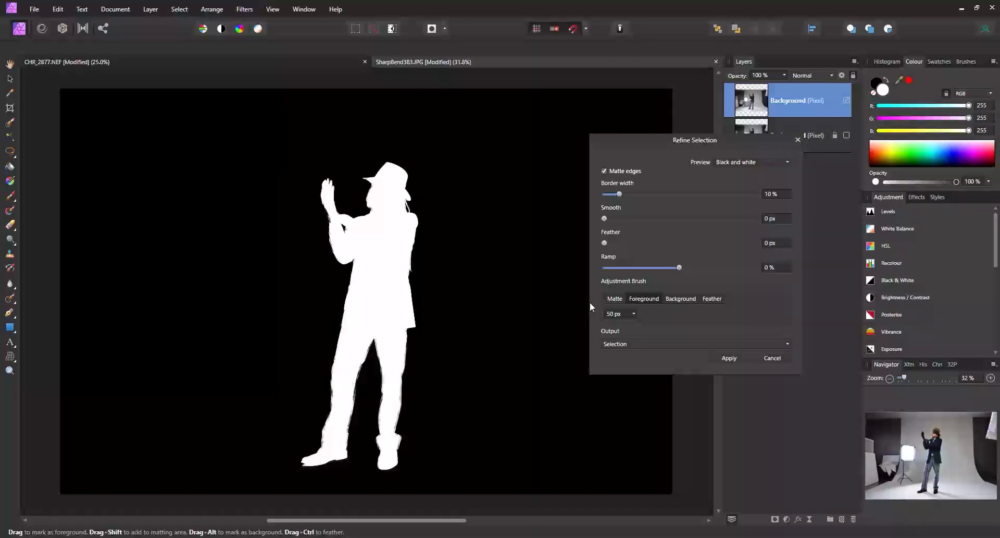
key("ctrl+equal")
key("ctrl+equal")
key("ctrl+equal")
key("ctrl+equal")
key("ctrl+equal")
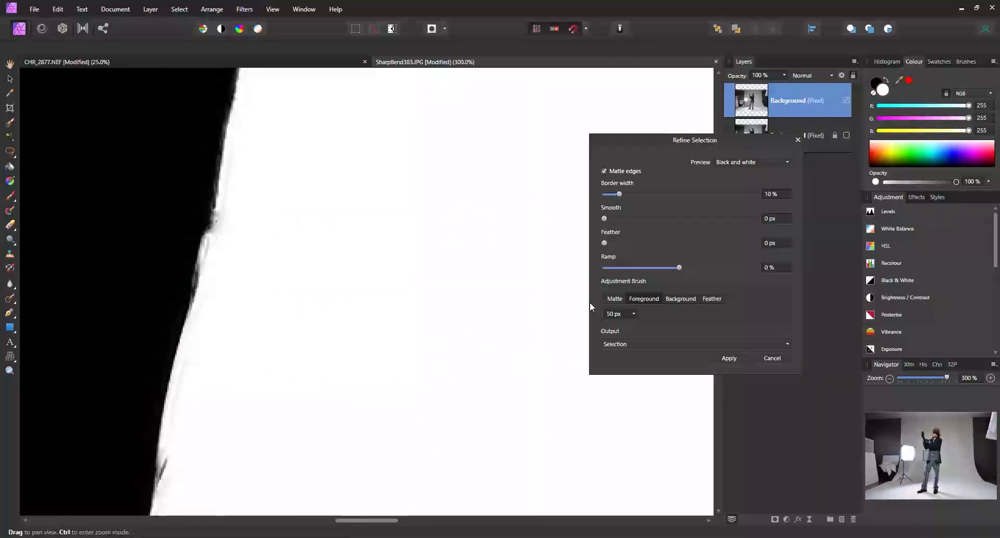
scroll(590, 301, "left", 3)
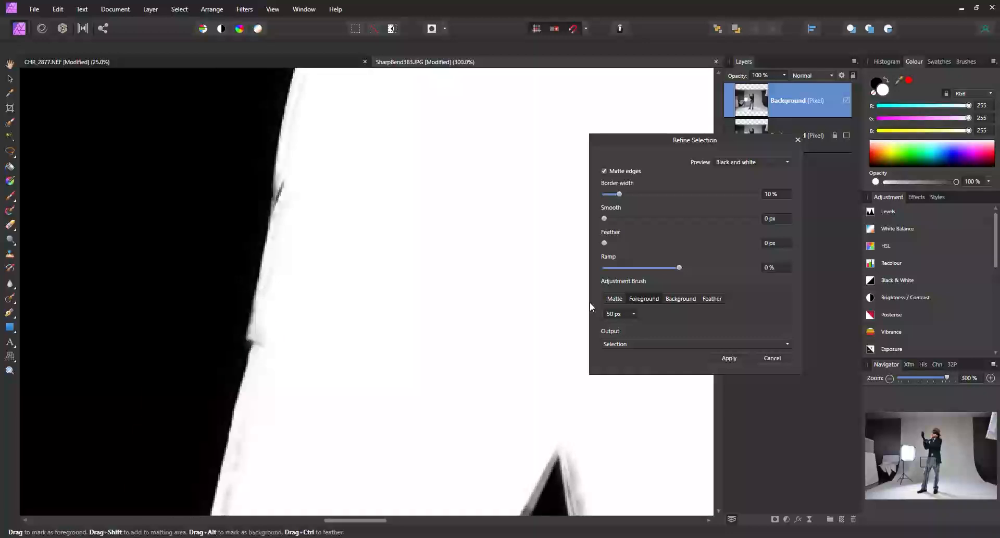
key("bracketleft")
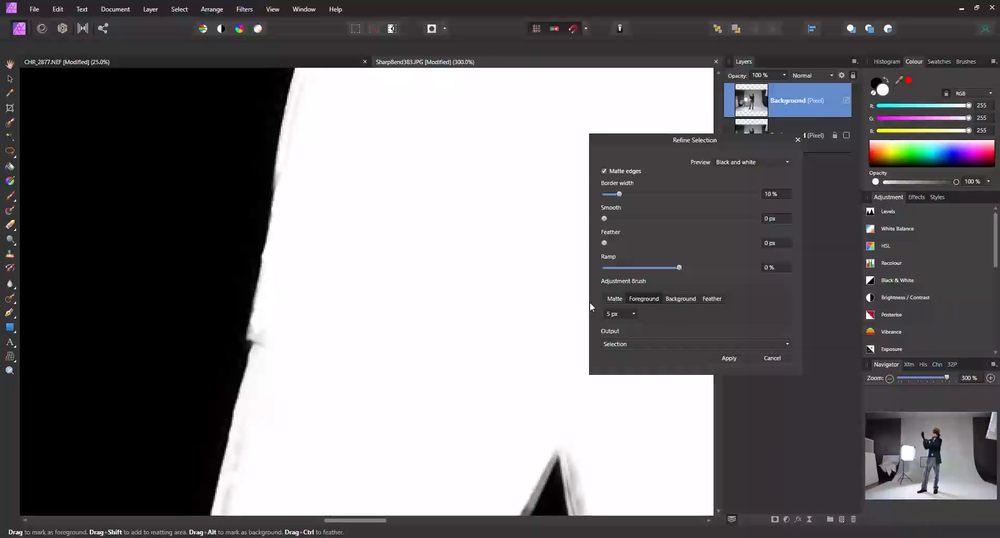
left_click_drag(250, 333, 251, 328)
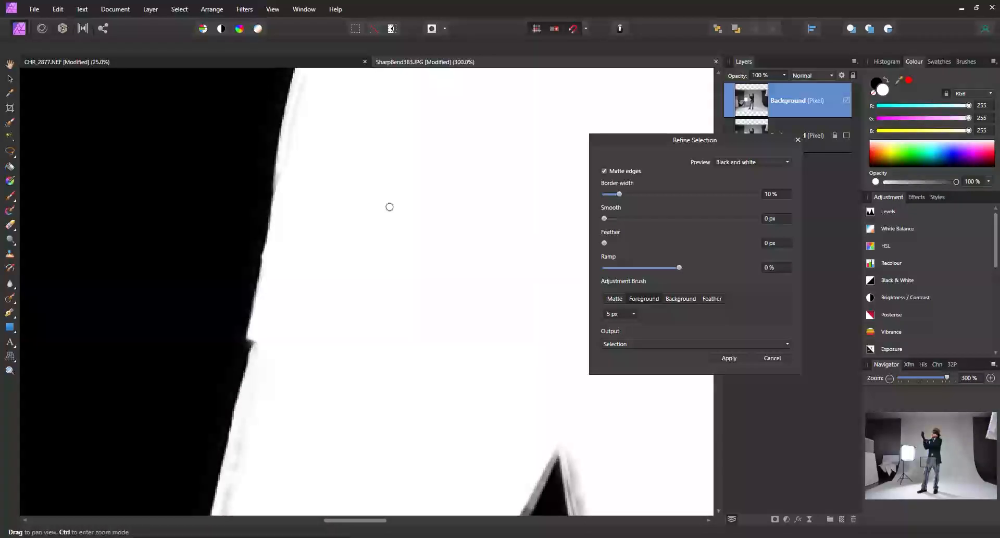
- Fill the grey patches down the outer edge of the left-hand trouser leg with the Foreground brush, enlarging it to 12 px
scroll(390, 207, "down", 4)
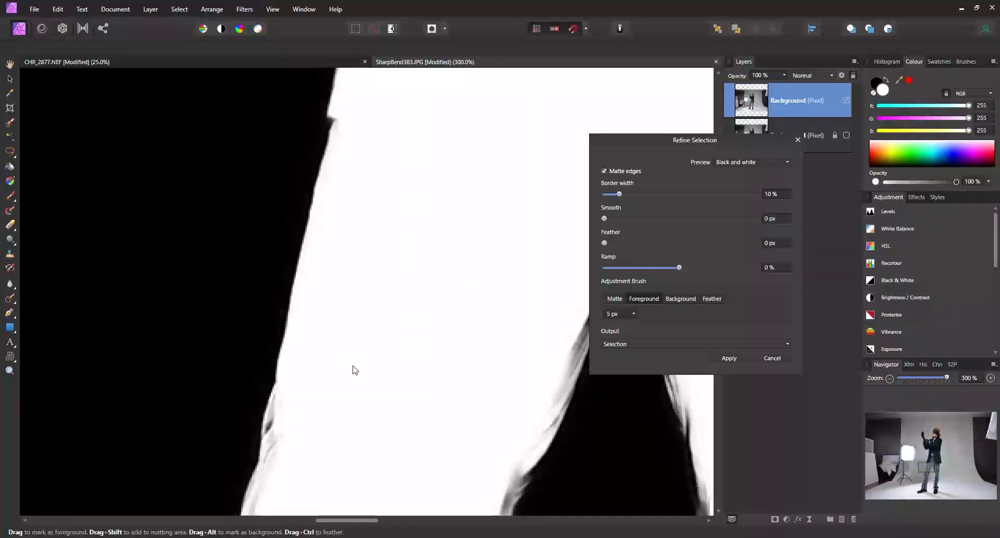
scroll(354, 370, "left", 2)
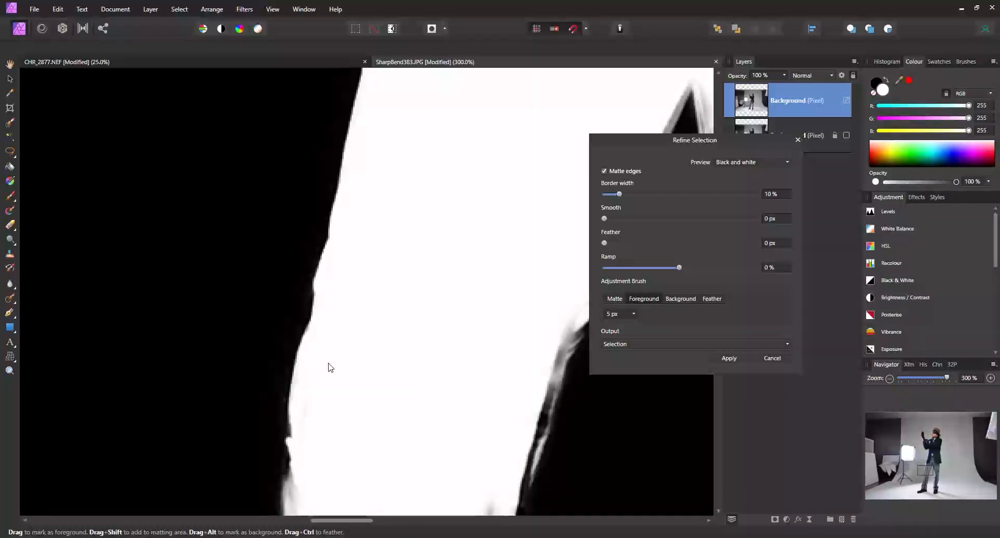
scroll(400, 404, "down", 3)
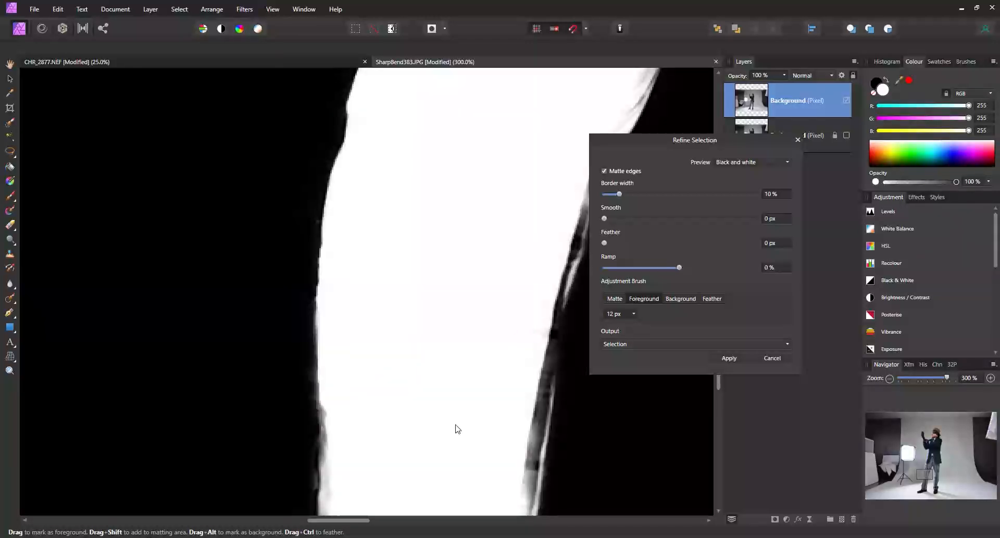
scroll(458, 426, "down", 3)
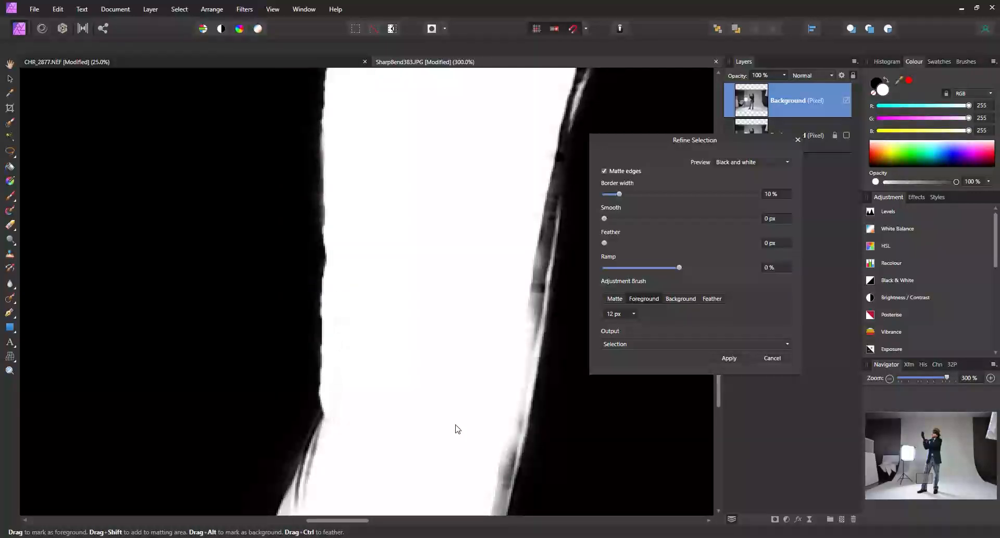
scroll(416, 418, "down", 3)
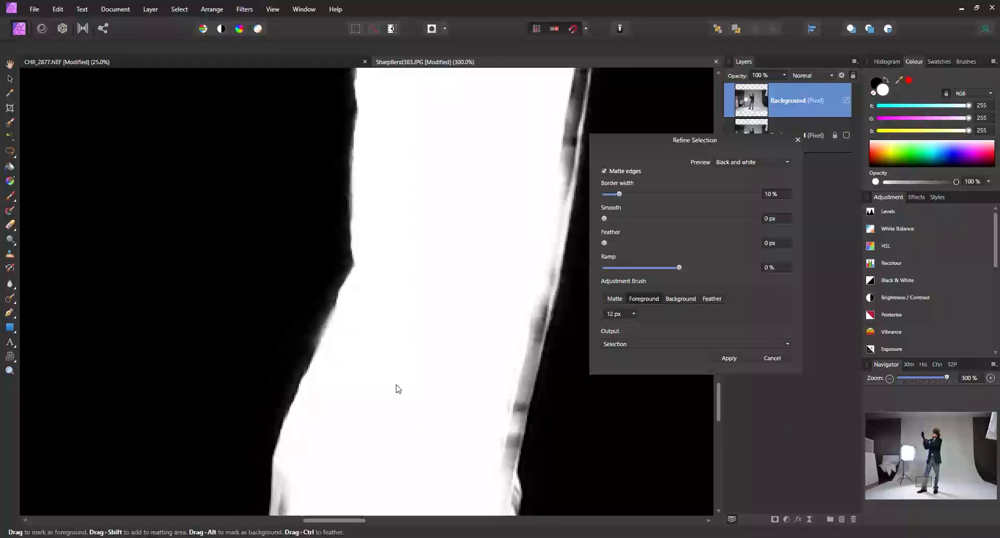
- Paint the streaky inner edge of the left-hand trouser leg as foreground, working up towards the crotch
scroll(398, 388, "right", 3)
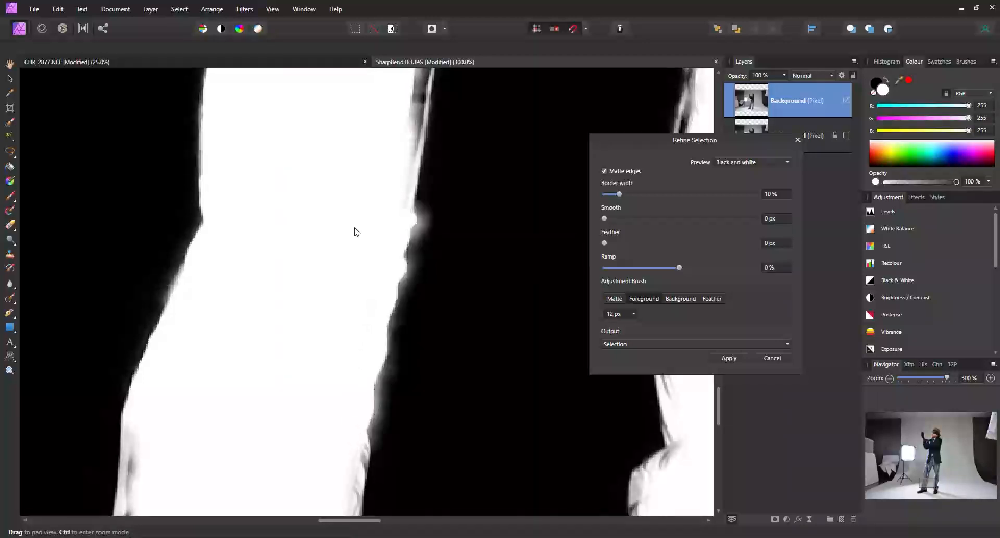
scroll(354, 230, "right", 2)
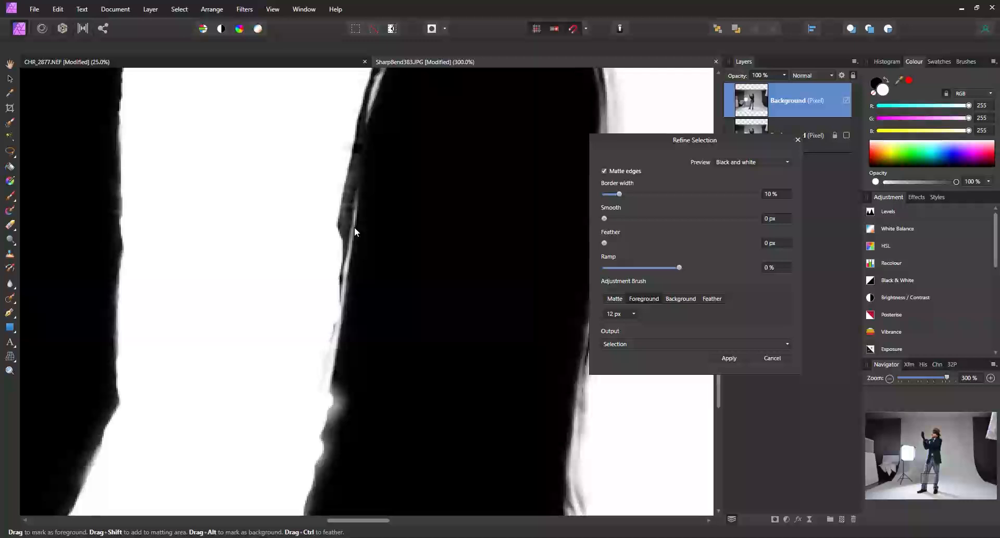
left_click_drag(354, 228, 330, 302)
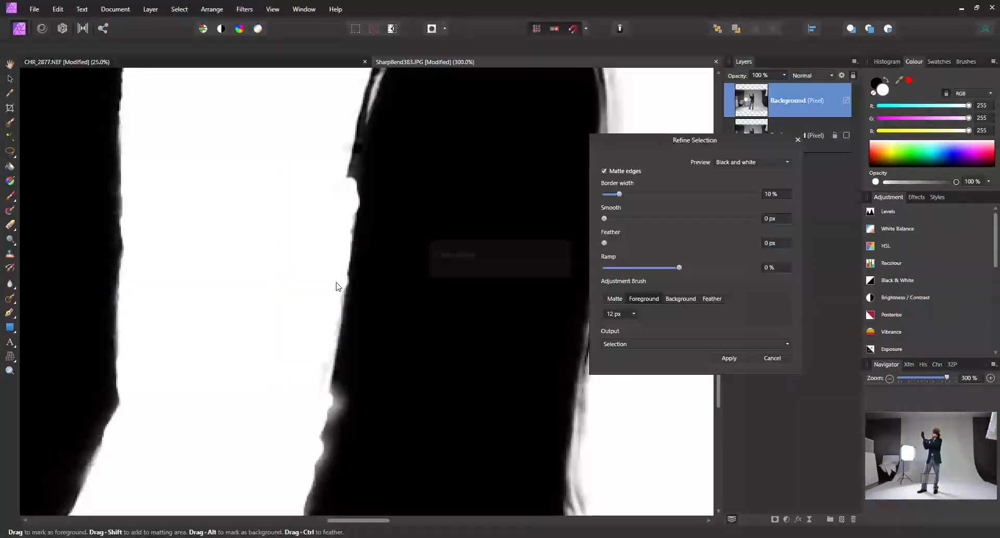
scroll(340, 273, "right", 1)
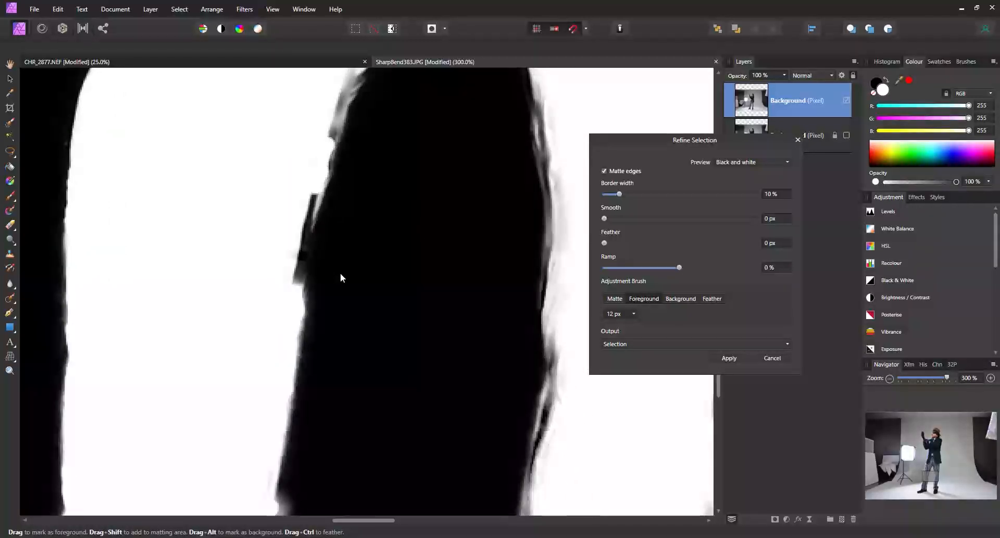
mouse_move(339, 276)
left_mouse_down()
mouse_move(313, 179)
mouse_move(319, 188)
left_mouse_up()
scroll(301, 211, "right", 2)
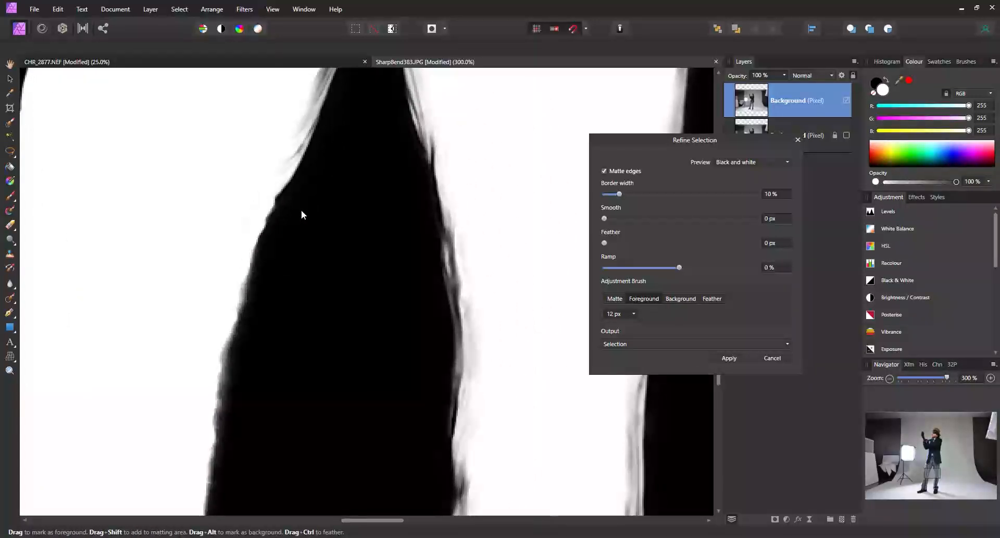
- Clean up the crotch gap and paint the edges of the right-hand trouser leg as foreground down past the knee
scroll(270, 198, "up", 2)
scroll(270, 198, "right", 2)
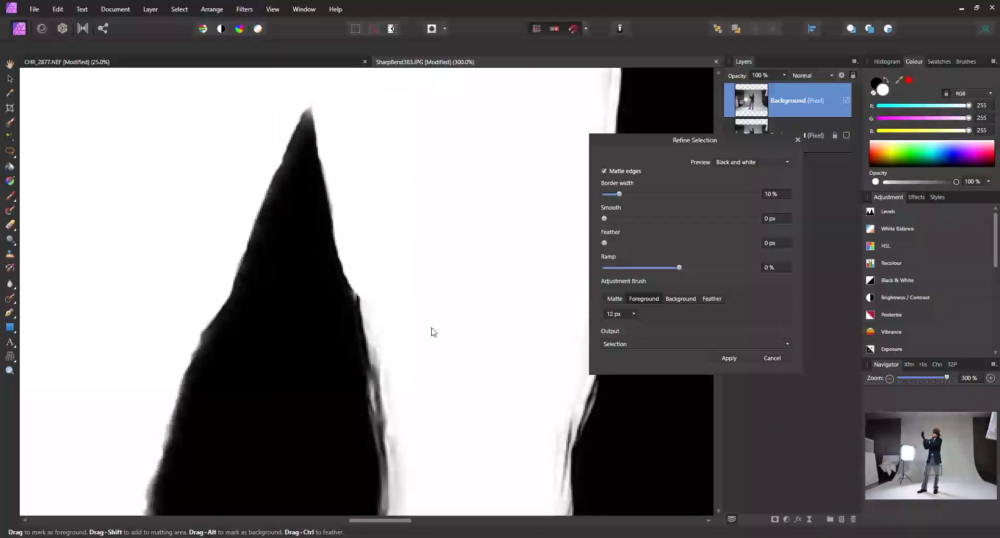
scroll(432, 330, "up", 5)
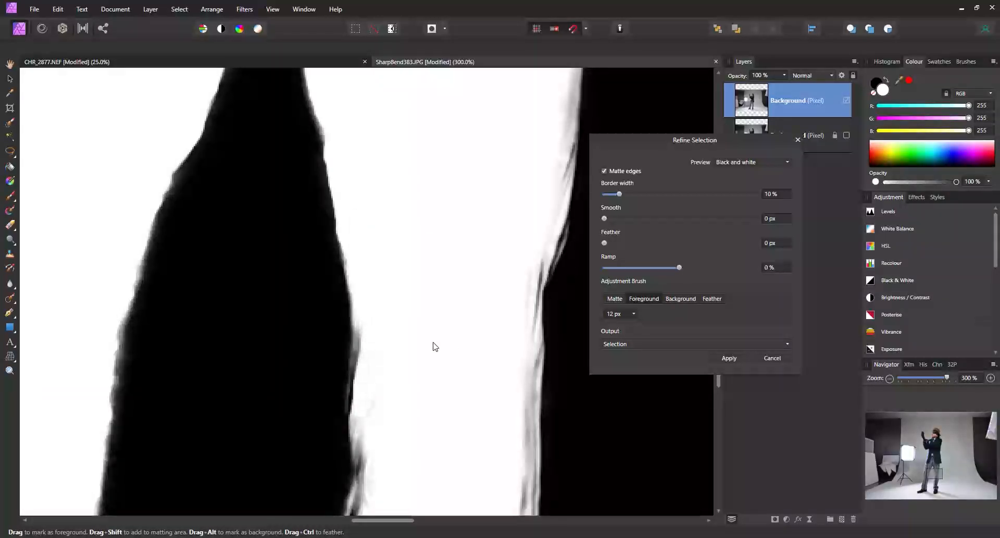
left_click_drag(429, 276, 571, 242)
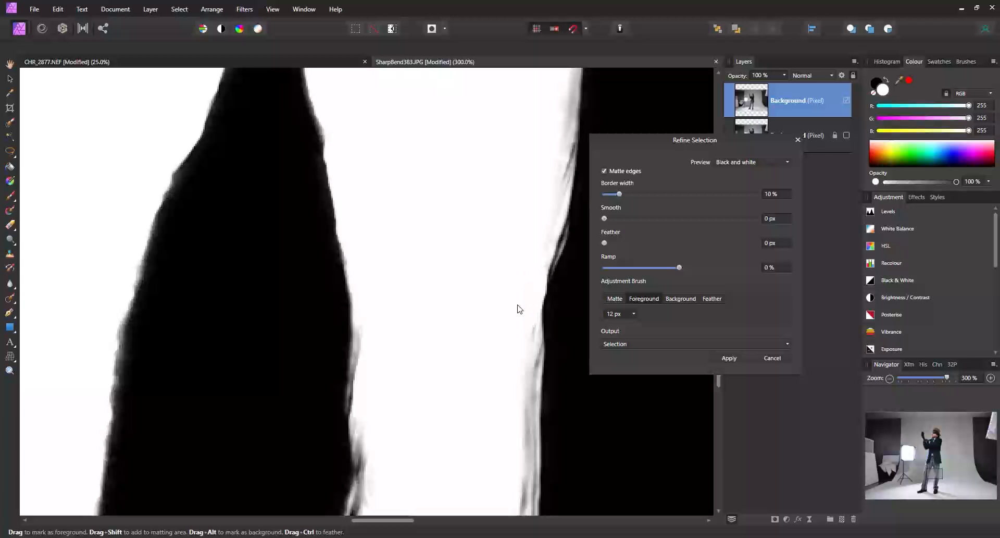
scroll(544, 172, "right", 5)
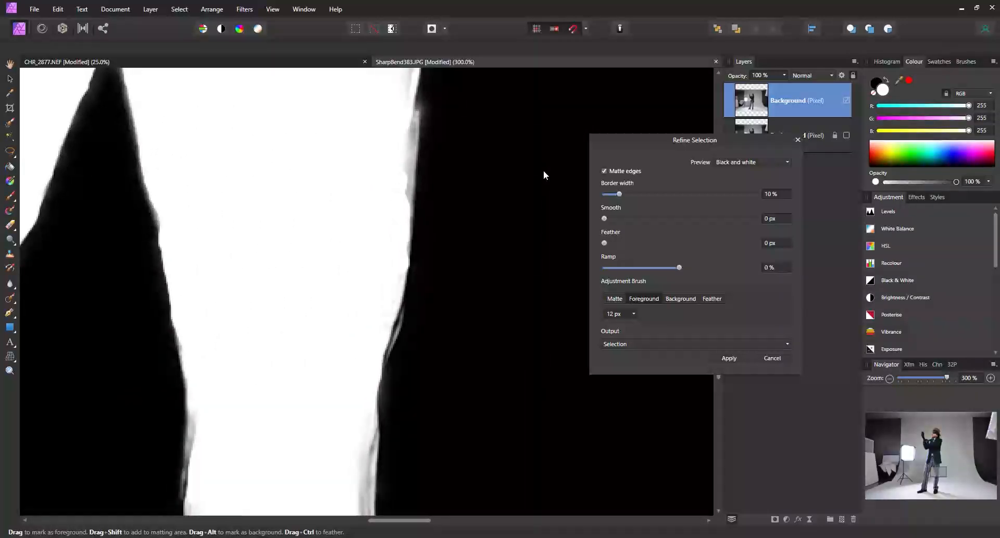
scroll(307, 393, "left", 7)
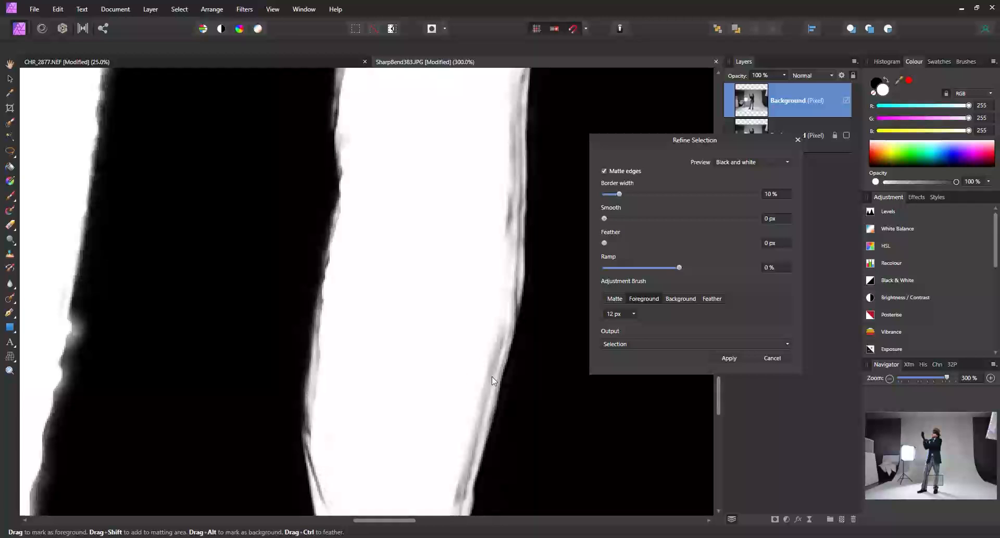
- Fill the grey areas along the lower right-hand trouser leg and around its flared cuff with the Foreground brush
scroll(505, 381, "right", 3)
scroll(505, 381, "down", 2)
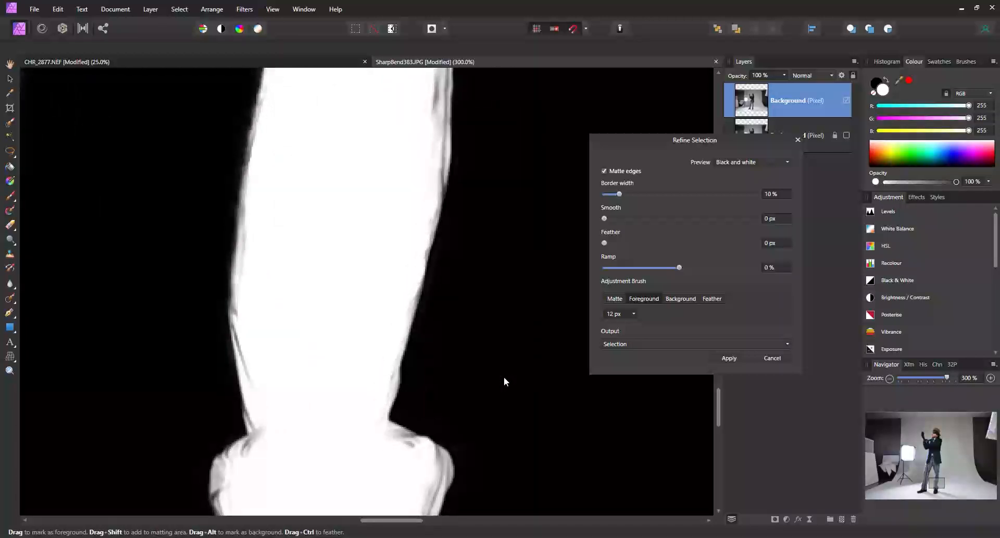
scroll(368, 425, "down", 2)
scroll(368, 426, "left", 1)
scroll(369, 427, "down", 3)
scroll(369, 427, "left", 1)
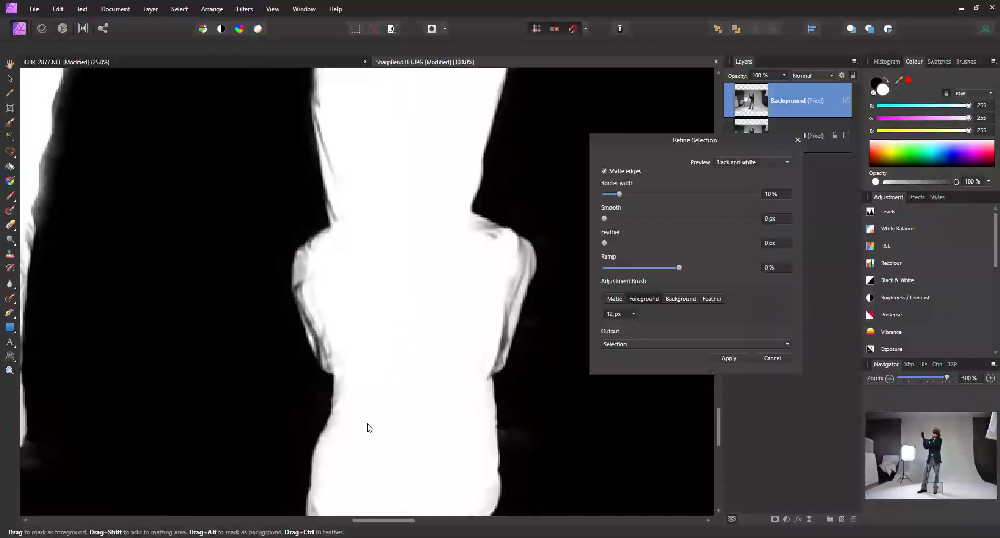
left_click_drag(478, 223, 494, 229)
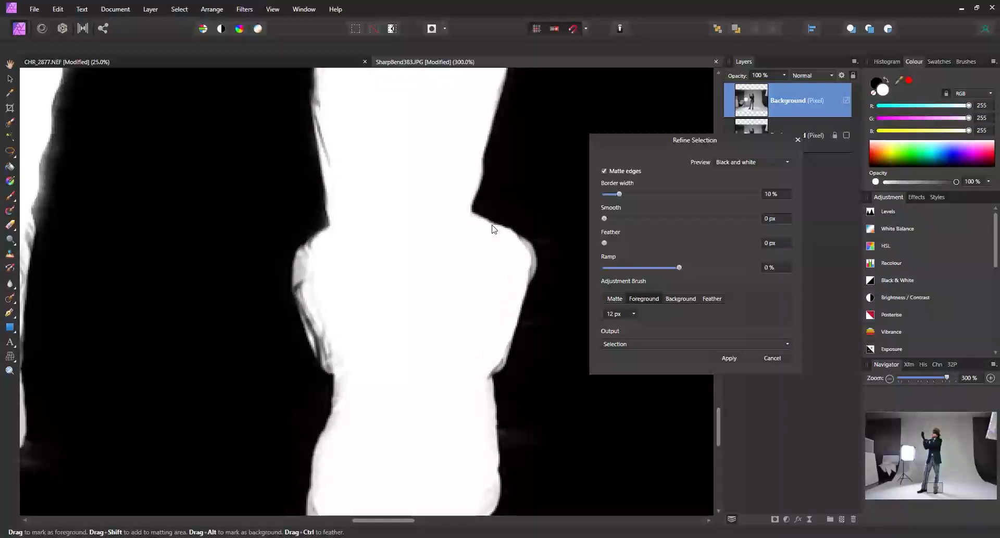
left_click_drag(423, 280, 339, 278)
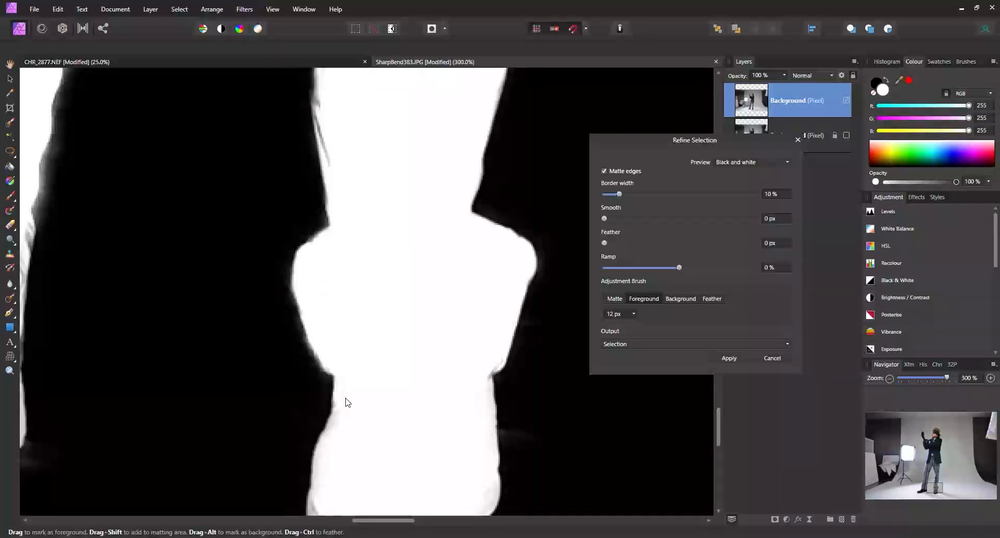
- Paint the broken front edge of the left-hand ankle above the shoe as foreground
key("space")
scroll(440, 444, "left", 10)
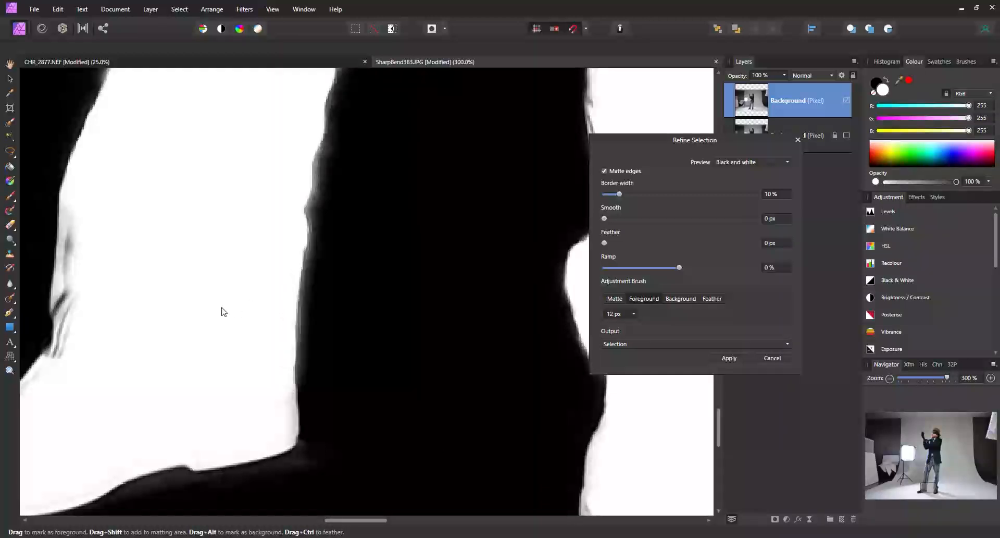
scroll(221, 306, "left", 5)
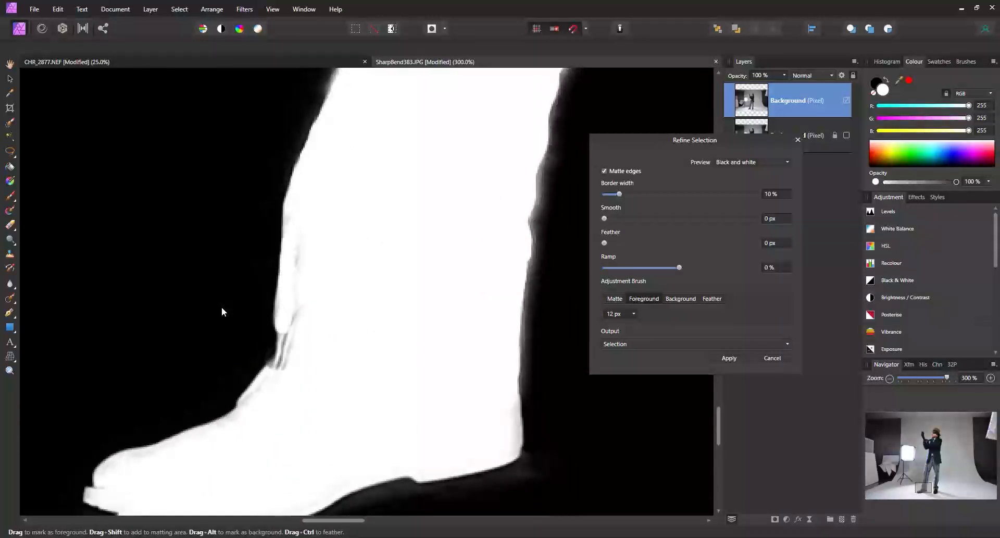
left_click(300, 227)
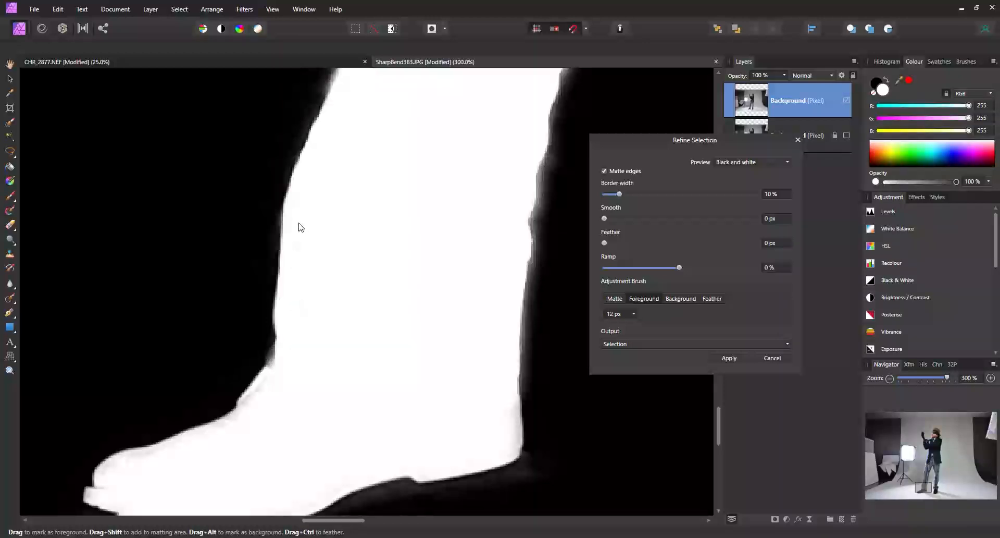
scroll(301, 227, "down", 5)
scroll(301, 227, "up", 5)
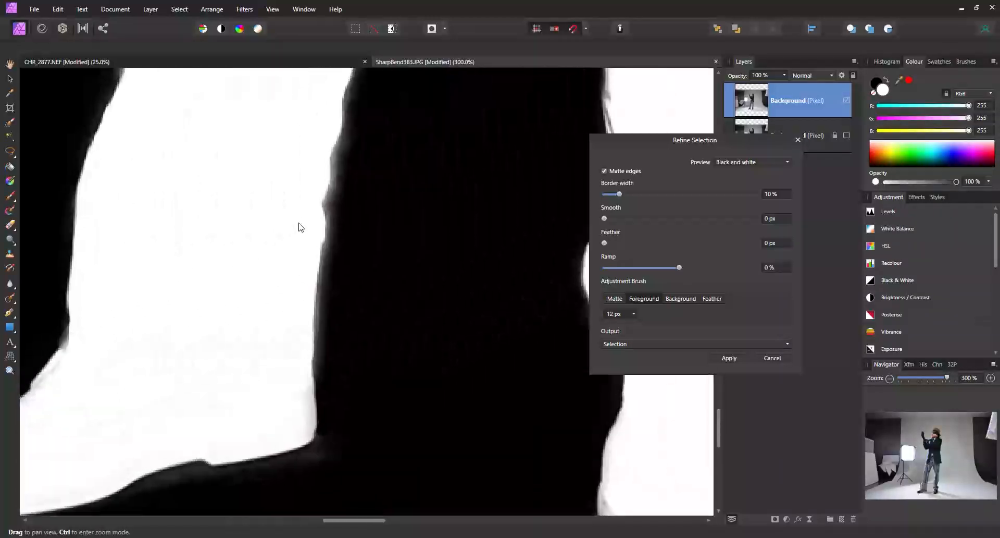
- Paint the remaining grey patches on the outer trouser edge just below the jacket hem as foreground
scroll(301, 227, "right", 3)
scroll(301, 227, "right", 3)
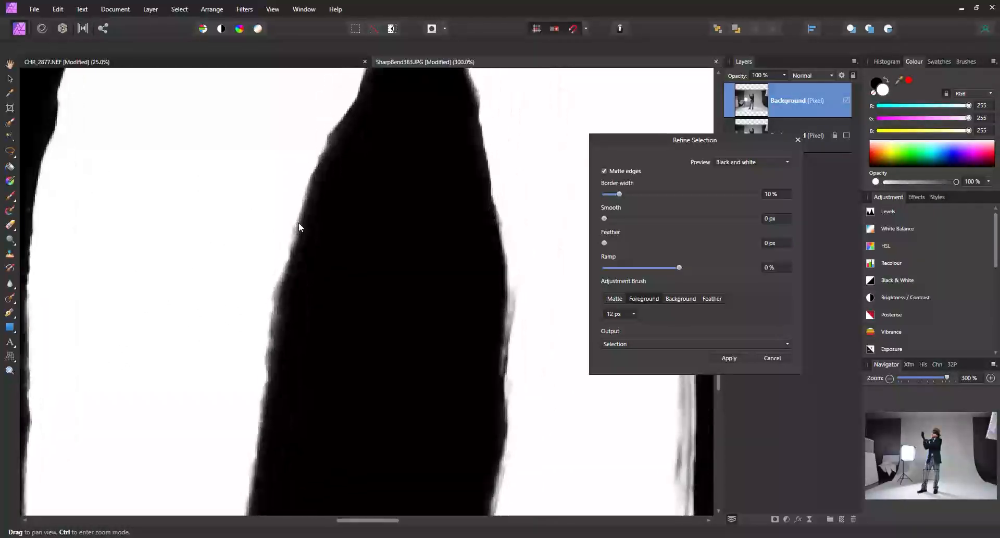
scroll(300, 227, "up", 6)
scroll(301, 227, "right", 2)
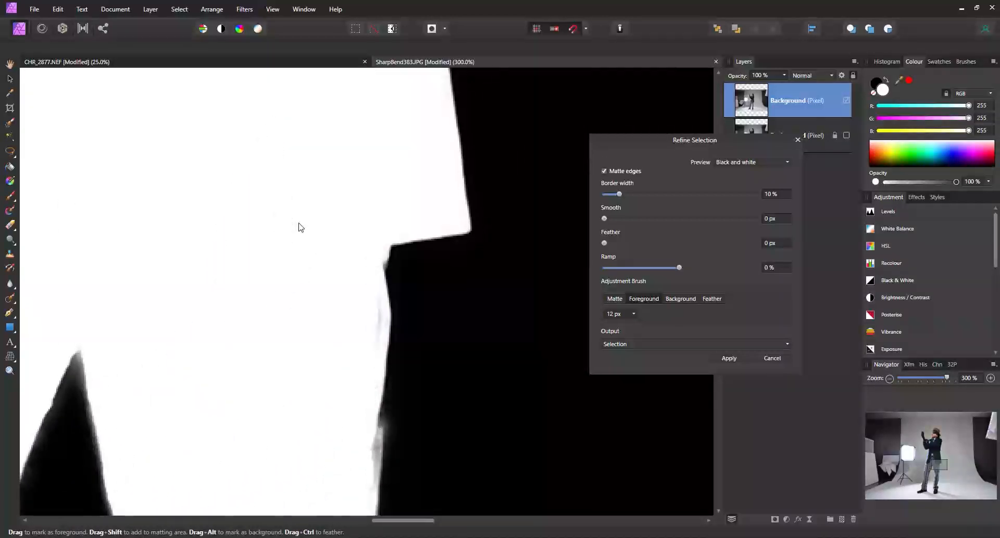
- Set the refinement output to Mask, apply it, and view the cut-out man at 50% zoom
left_click(644, 345)
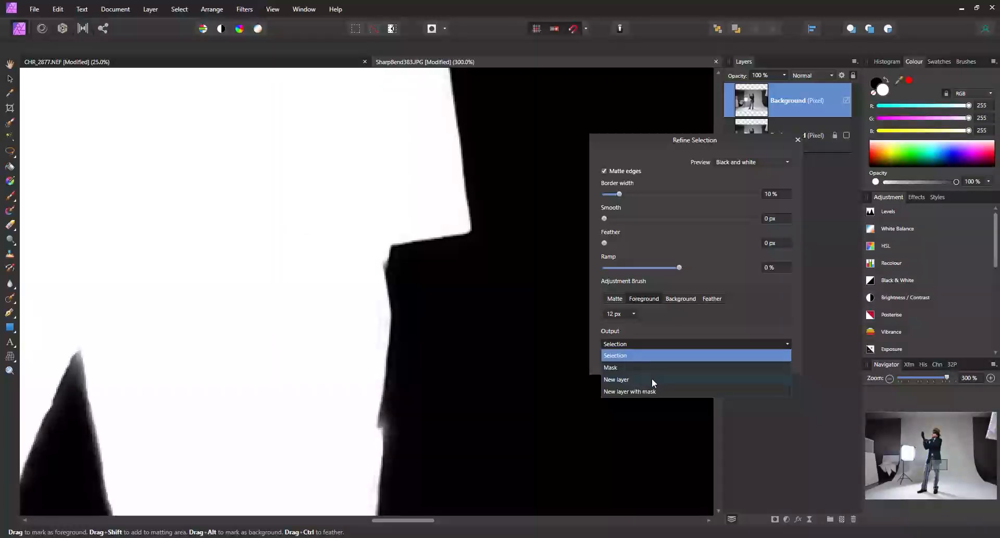
left_click(624, 367)
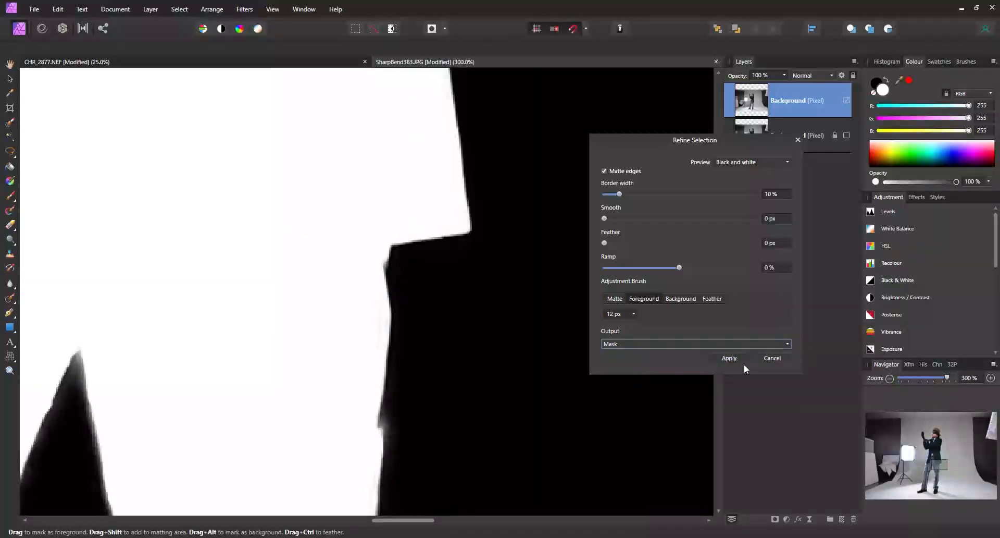
left_click(727, 358)
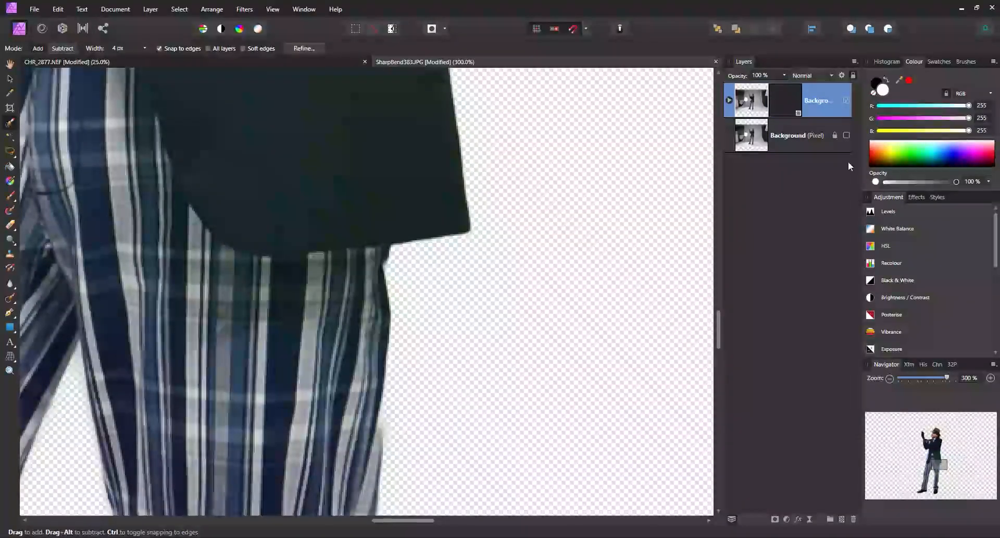
key("ctrl+1")
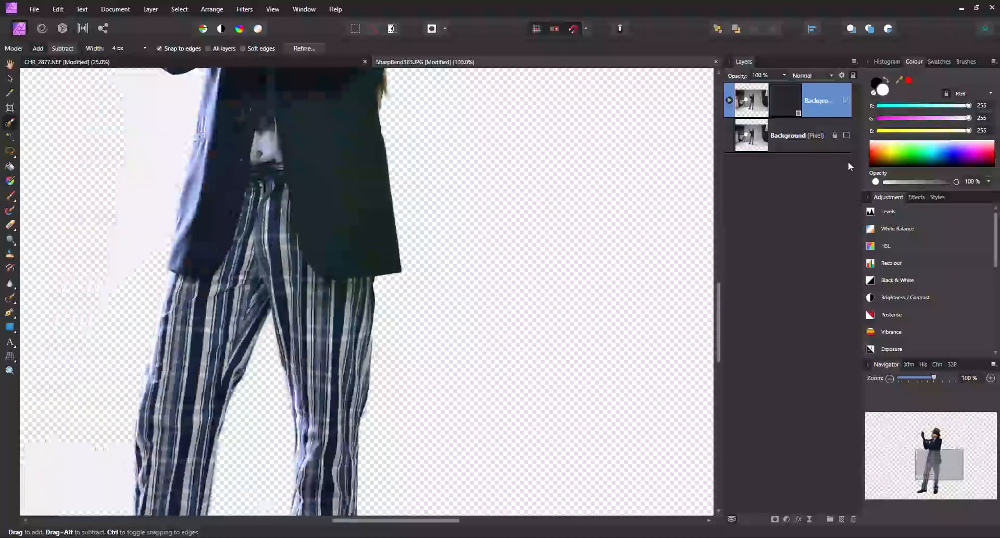
key("ctrl+minus")
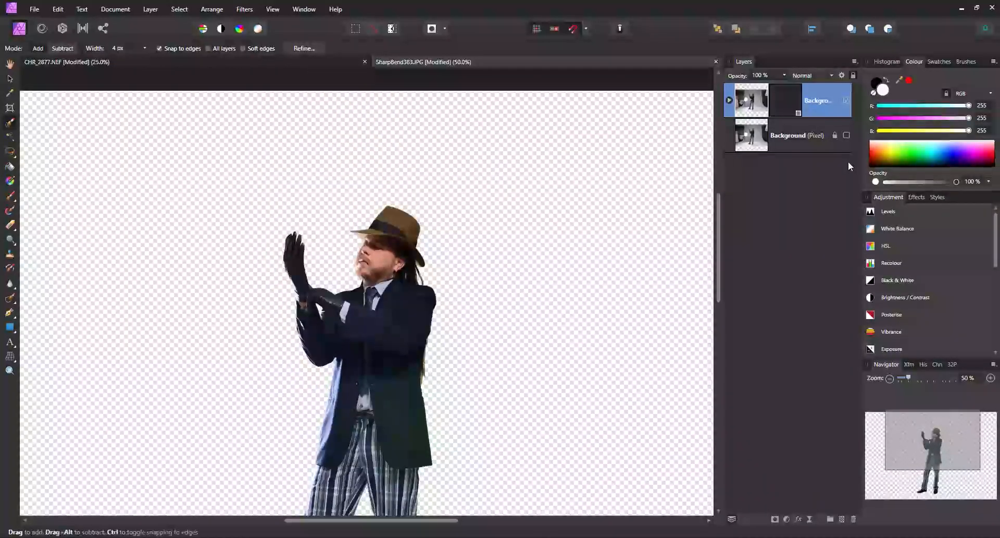
- Inspect the cut-out man's edges at 200% from the raised glove down to the shoes, and return to the whole image at 25%
key("ctrl+2")
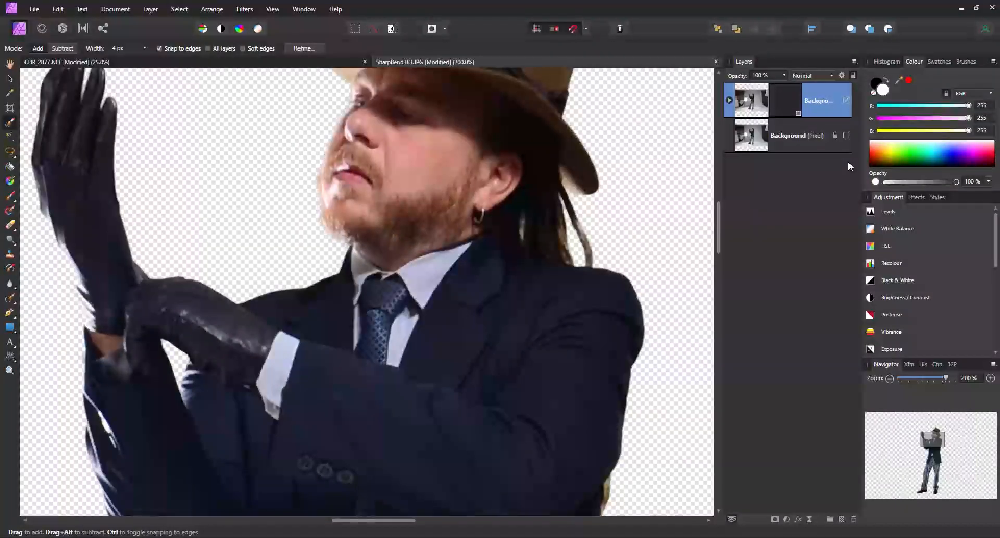
key("space")
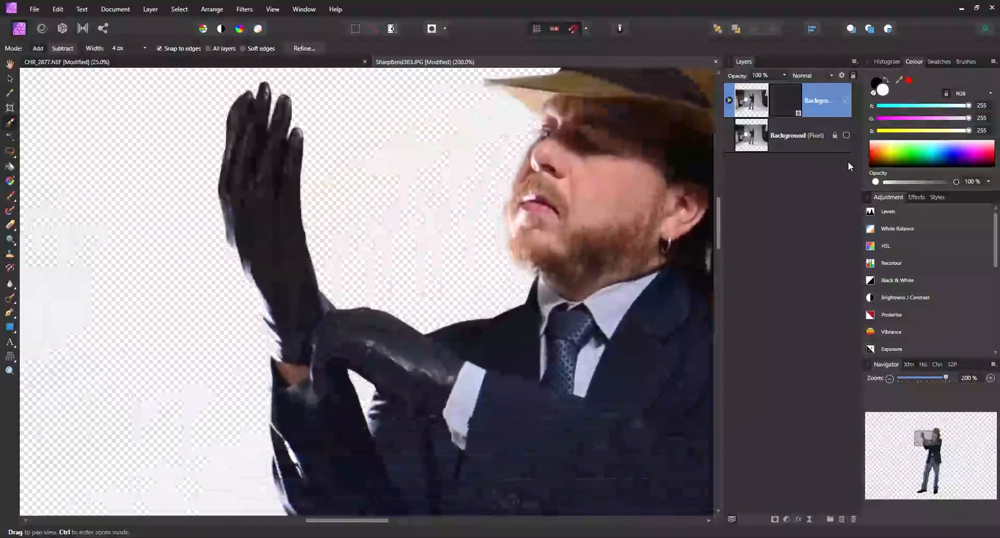
mouse_move(365, 292)
left_mouse_down()
mouse_move(352, 291)
mouse_move(391, 216)
left_mouse_up()
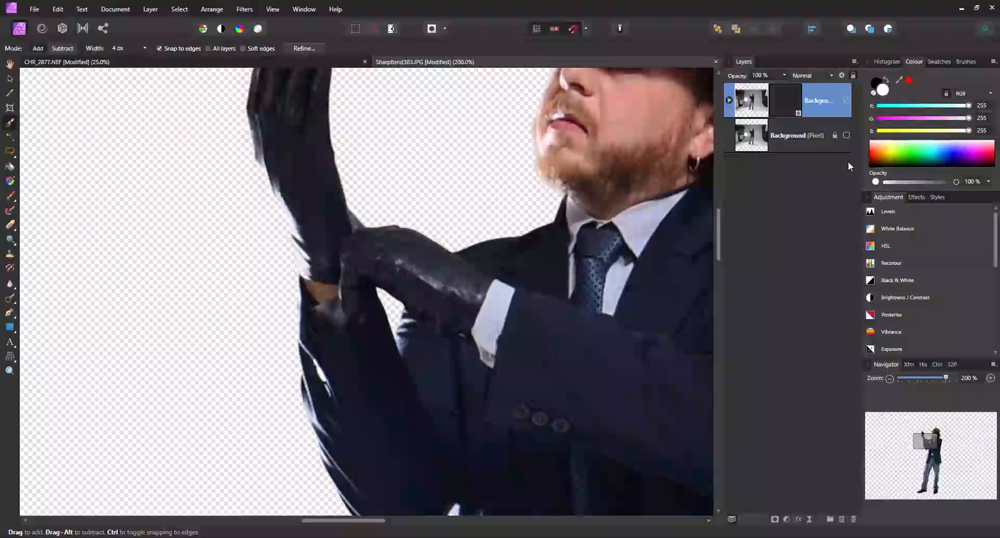
key("space")
mouse_move(469, 417)
left_mouse_down()
mouse_move(338, 199)
mouse_move(319, 191)
mouse_move(272, 98)
left_mouse_up()
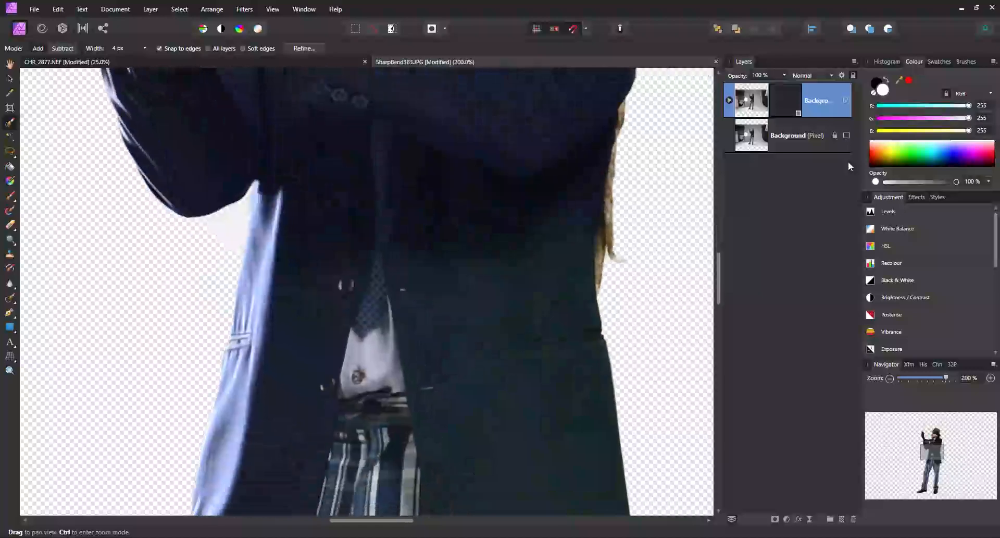
scroll(365, 291, "down", 10)
scroll(364, 291, "down", 10)
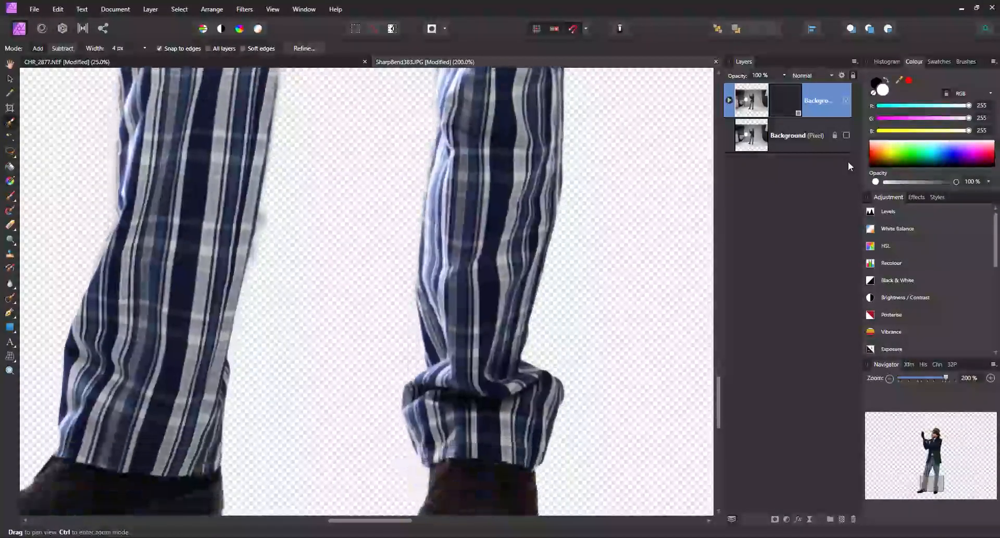
scroll(365, 291, "down", 5)
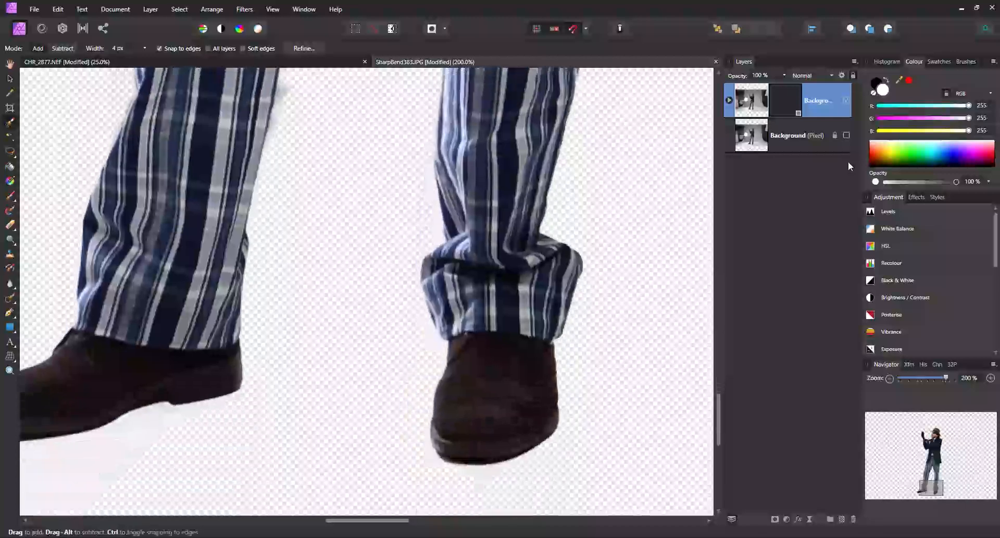
key("ctrl+1")
key("ctrl+minus")
key("ctrl+minus")
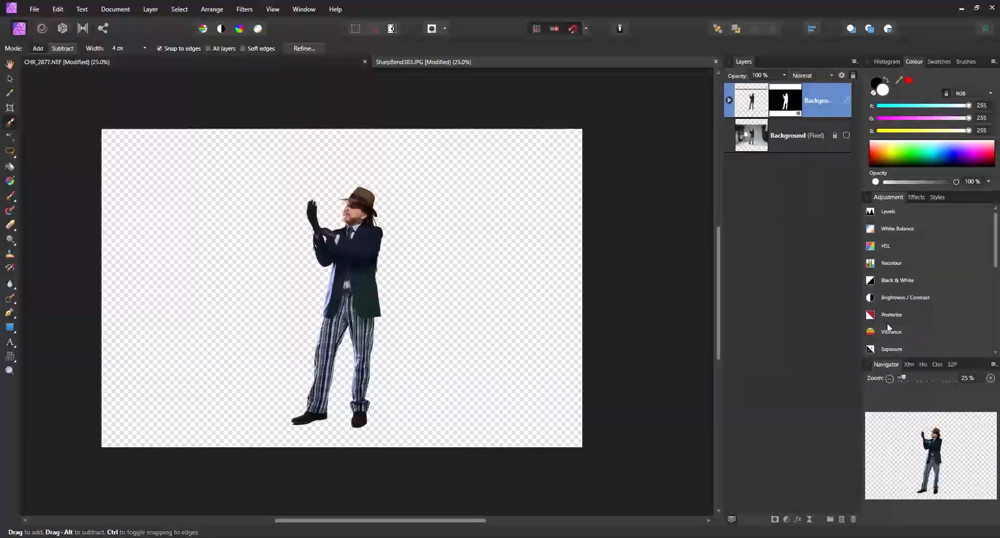
- Add a new pixel layer beneath the masked man layer and give it a Radial gradient fill
left_click(843, 520)
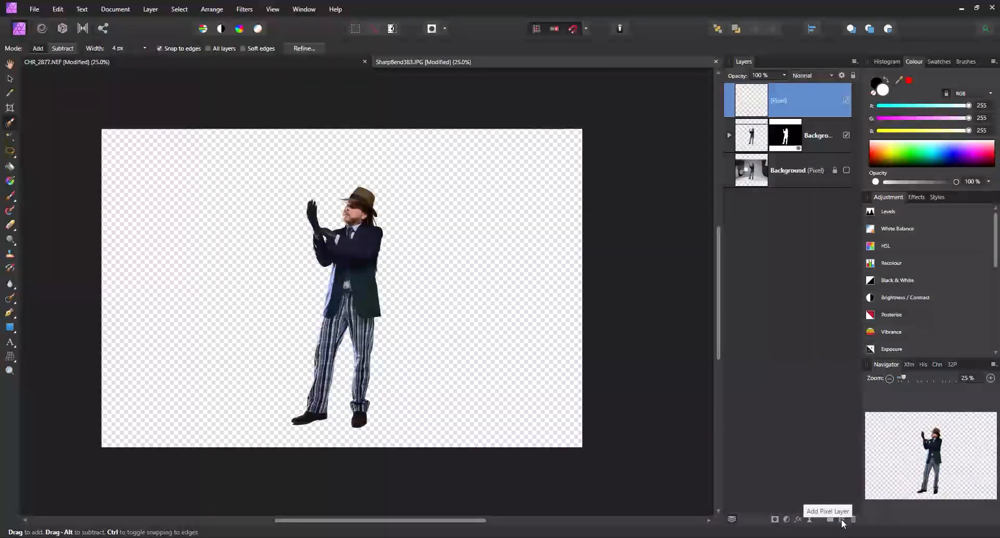
left_click_drag(795, 96, 762, 157)
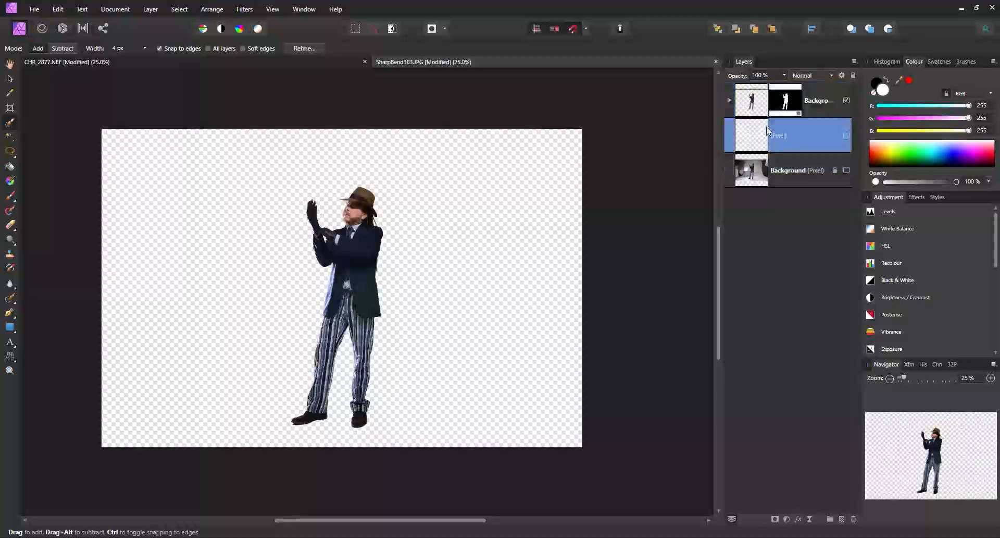
left_click(17, 181)
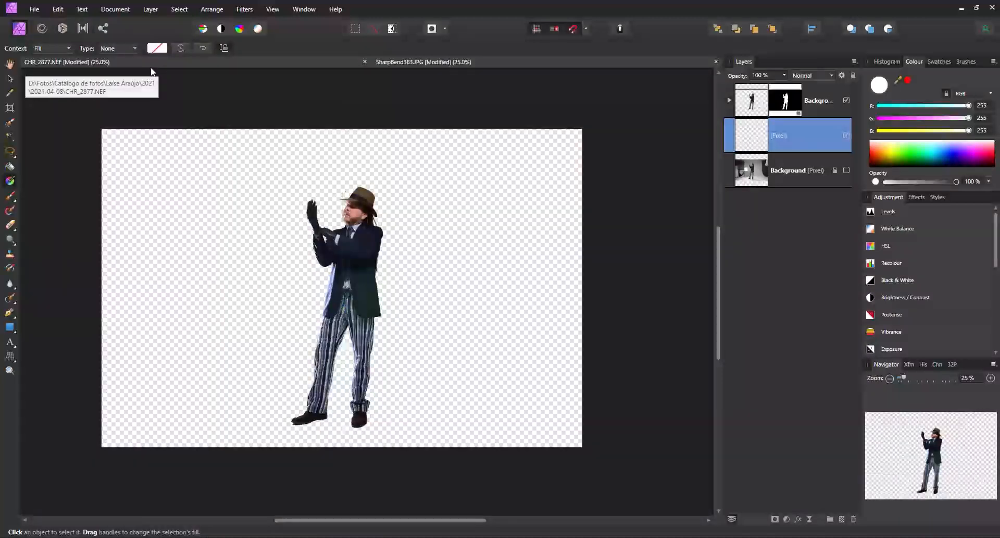
left_click(115, 48)
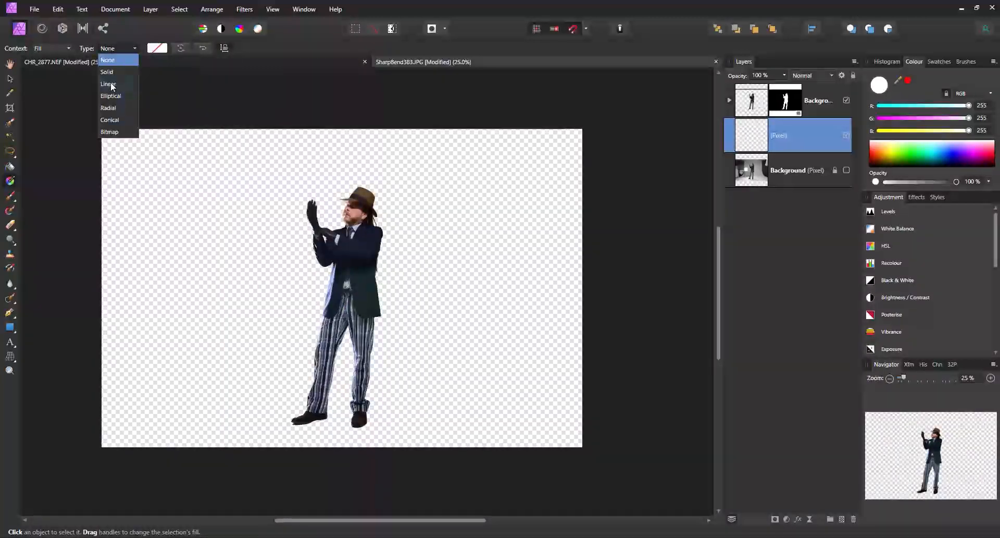
left_click(115, 107)
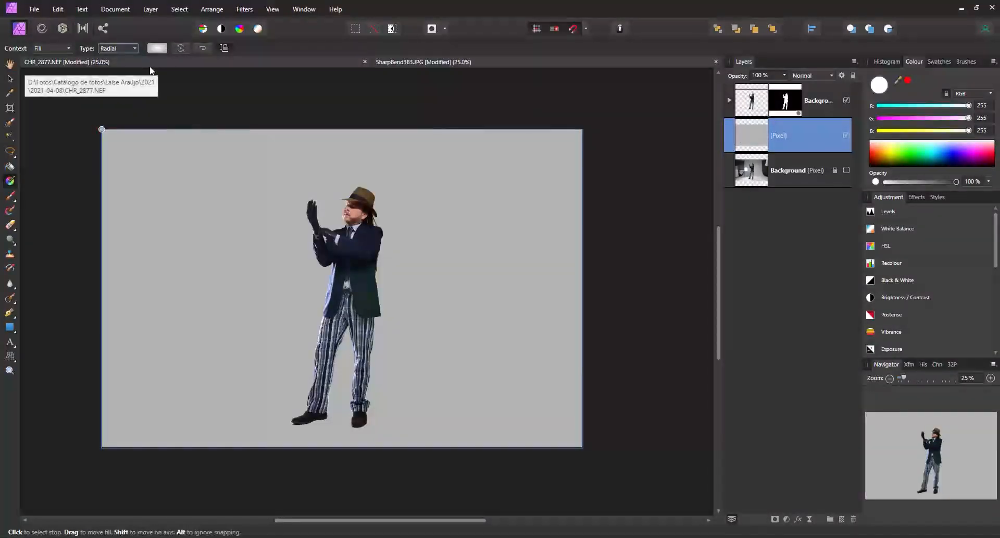
- Place the radial gradient's centre over the man's lower legs and extend its outer end to the image's upper right-hand corner
left_click_drag(101, 130, 352, 343)
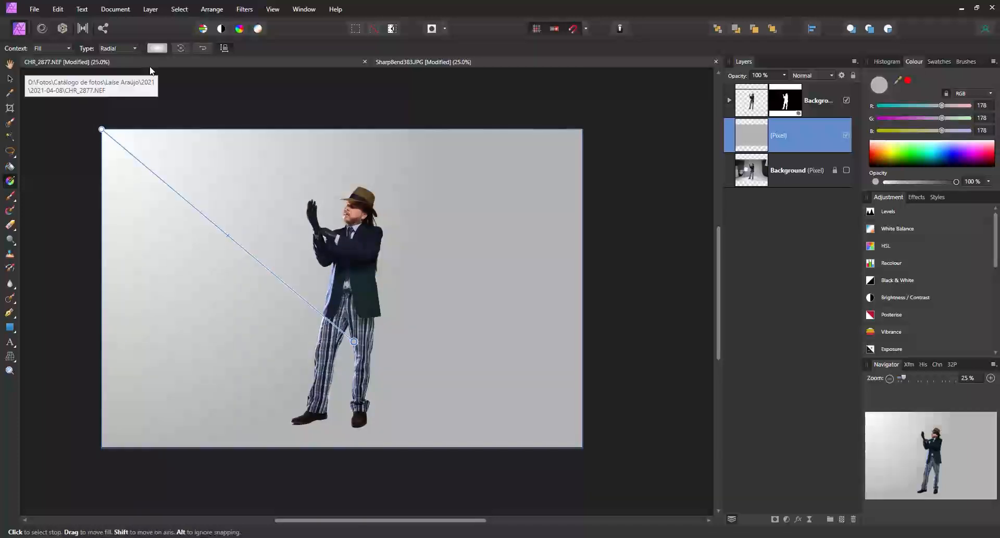
left_click_drag(101, 129, 343, 373)
scroll(151, 70, "down", 5)
scroll(150, 71, "right", 4)
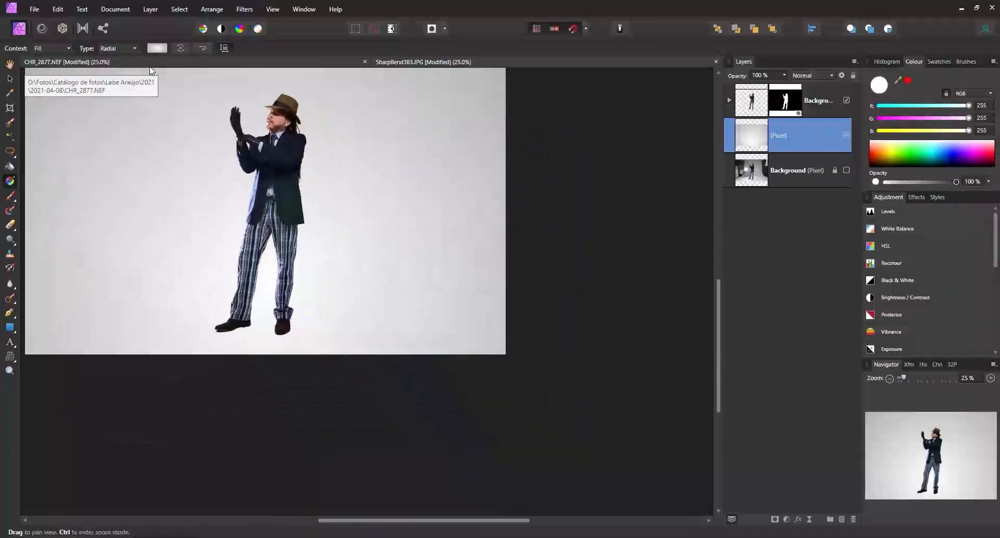
left_click_drag(483, 444, 438, 112)
scroll(151, 70, "up", 6)
scroll(151, 71, "left", 3)
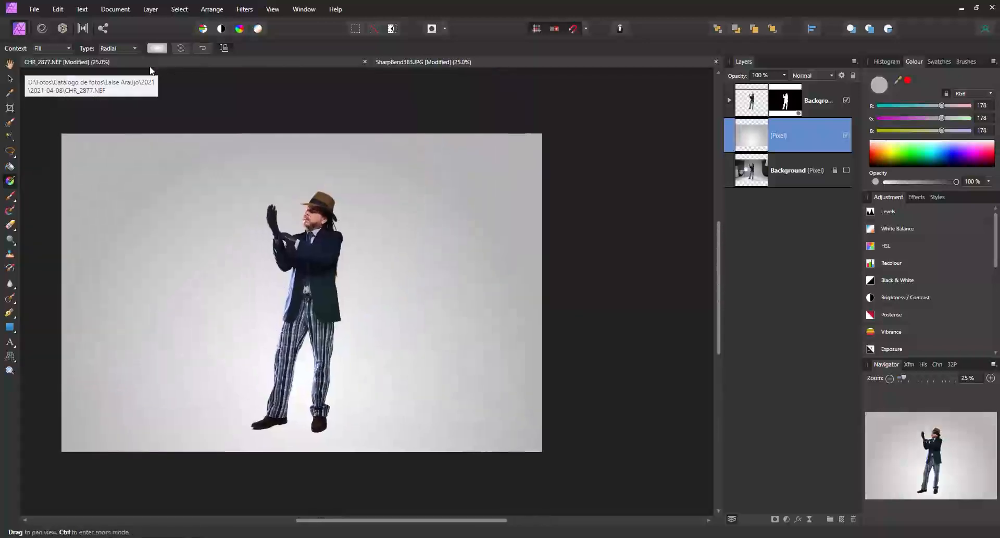
left_click_drag(526, 278, 540, 186)
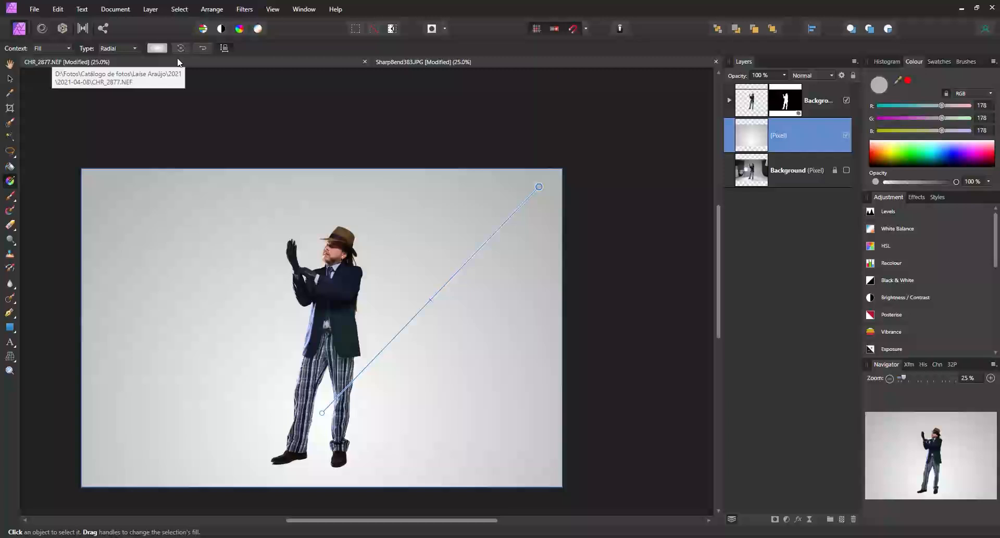
- Try a cyan tint on the gradient's centre colour by lowering its red value to 70, and undo it
left_click(157, 48)
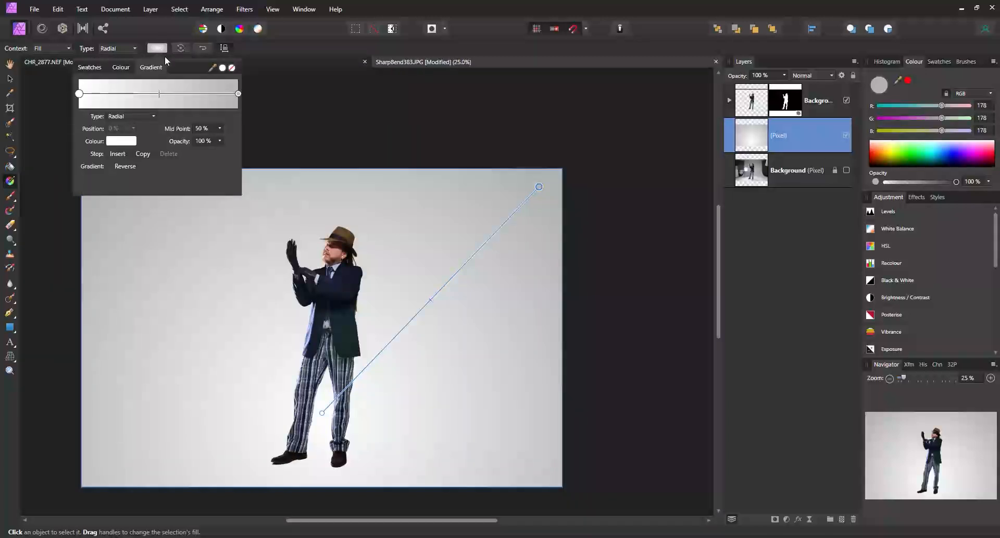
left_click(79, 93)
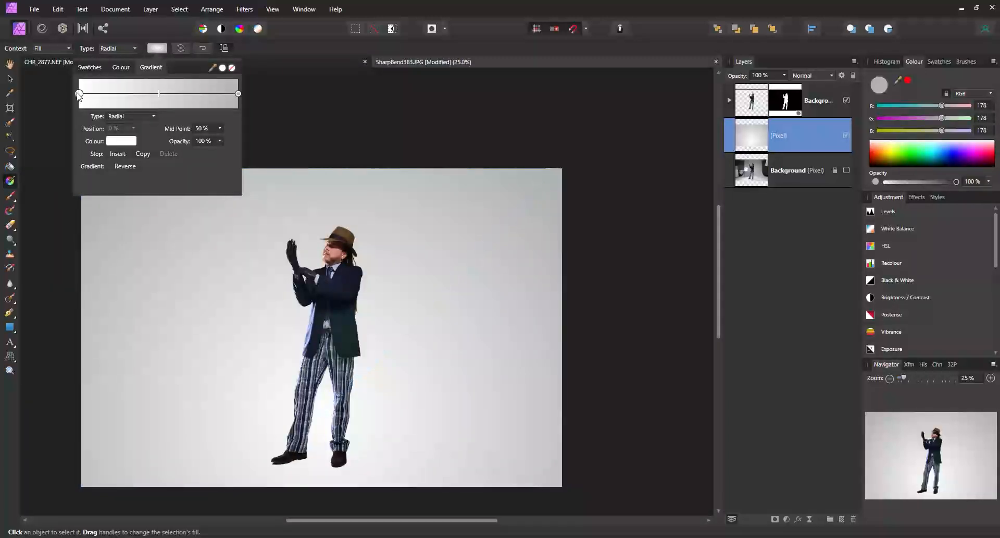
left_click(120, 141)
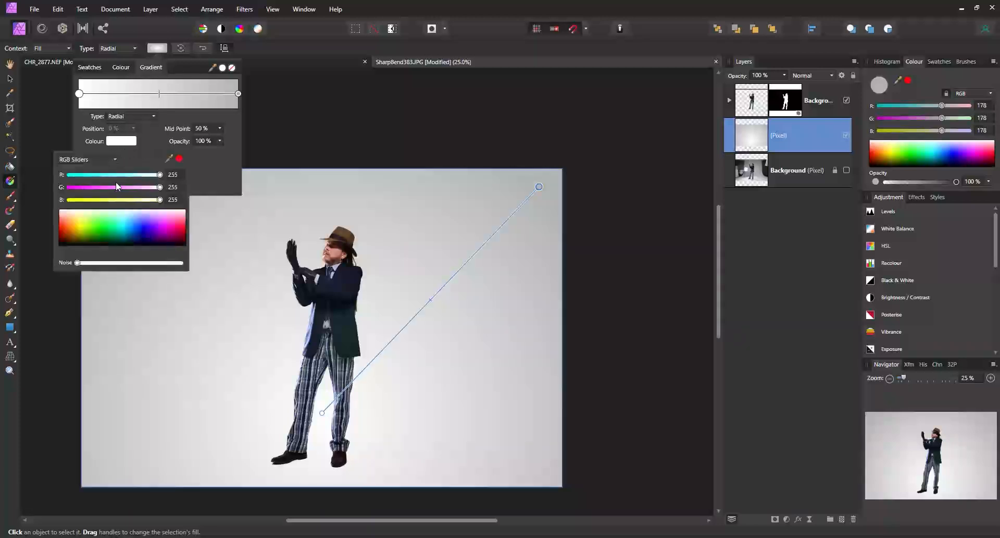
left_click_drag(160, 175, 98, 175)
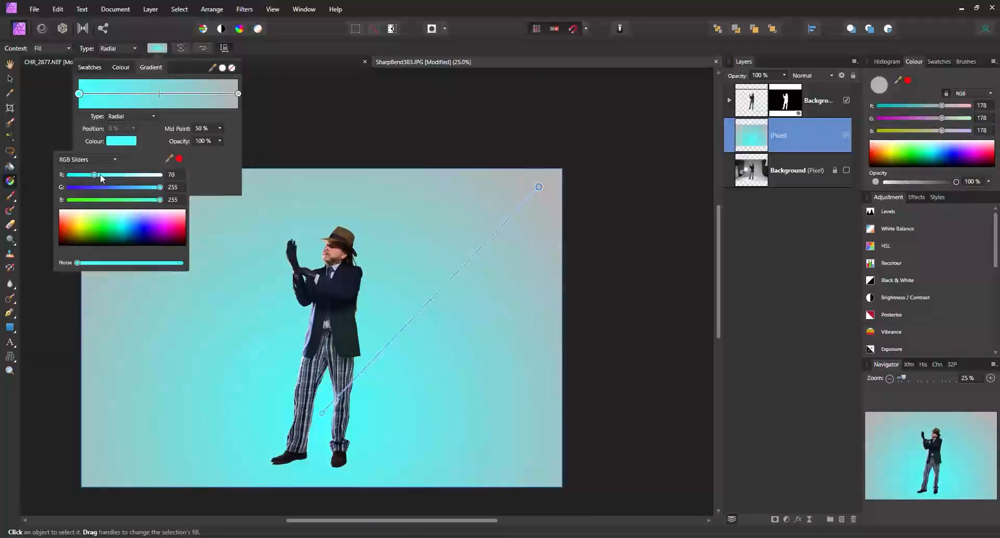
key("ctrl+z")
- Change the gradient's outer colour to a darker grey with a Greyness value of 52
left_click(238, 94)
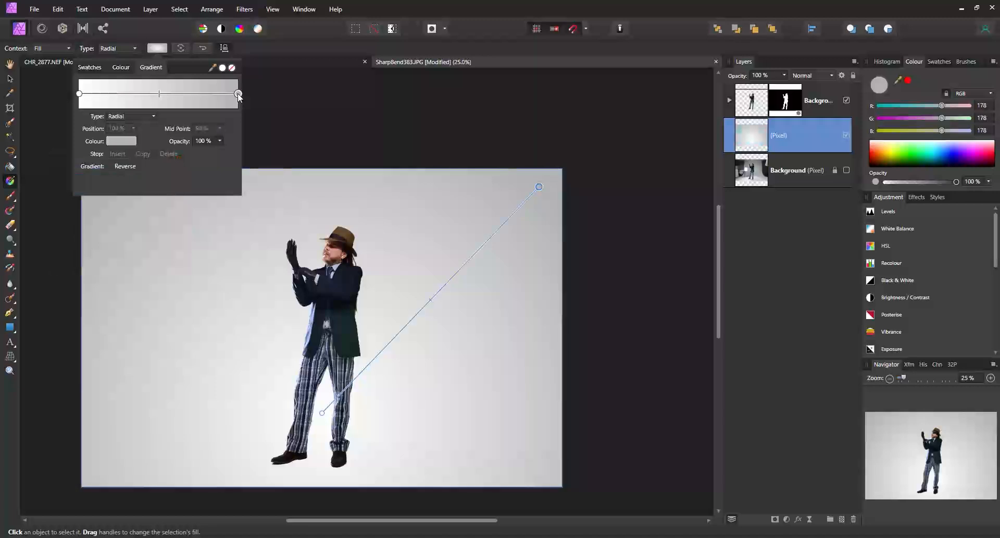
left_click(116, 143)
mouse_move(126, 176)
left_mouse_down()
mouse_move(77, 177)
mouse_move(190, 182)
mouse_move(133, 175)
left_mouse_up()
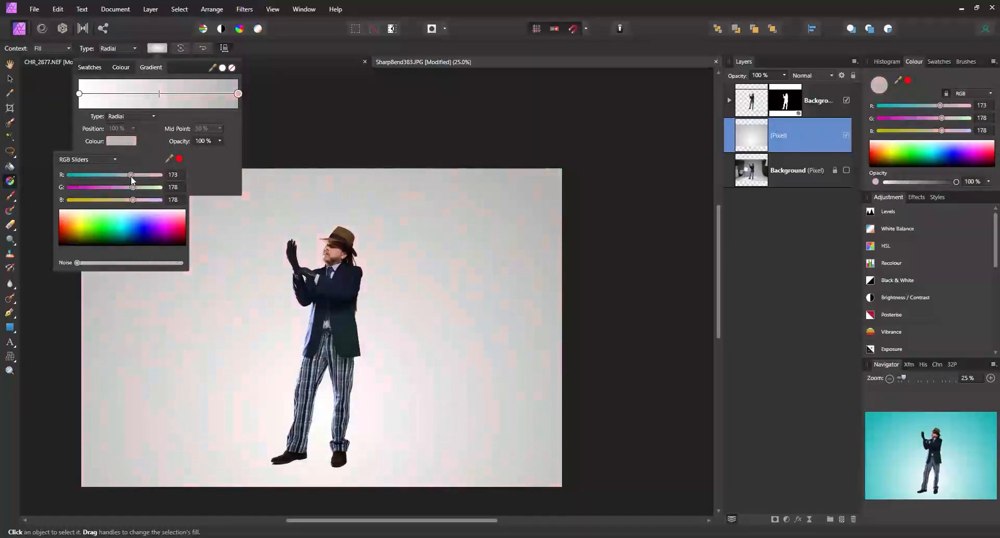
left_click(123, 142)
left_click(123, 143)
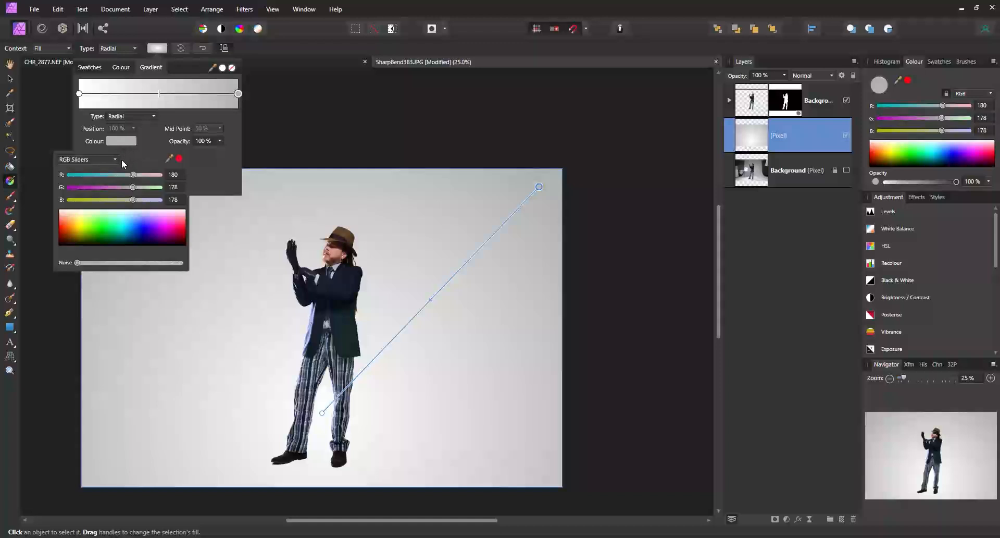
left_click(86, 161)
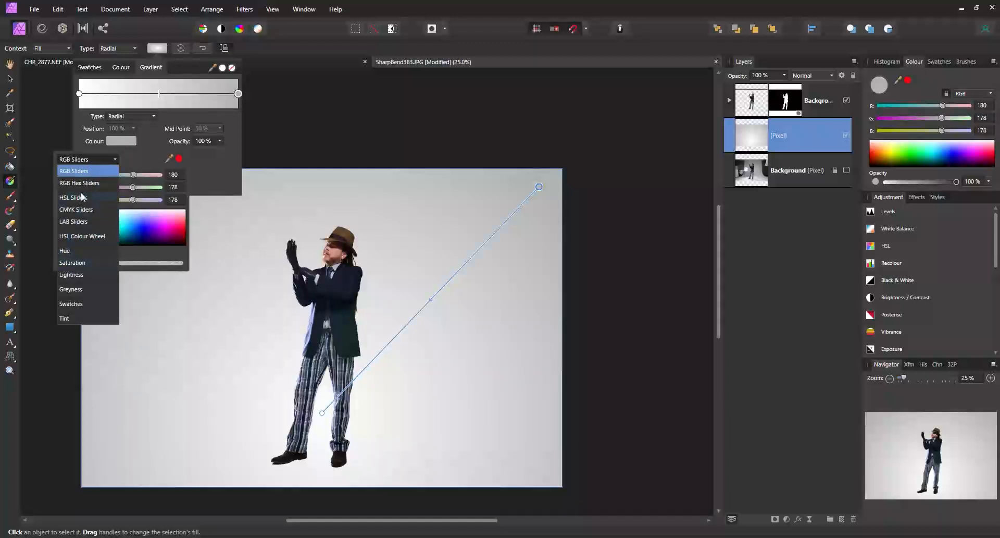
left_click(82, 289)
mouse_move(135, 179)
left_mouse_down()
mouse_move(146, 179)
mouse_move(120, 179)
left_mouse_up()
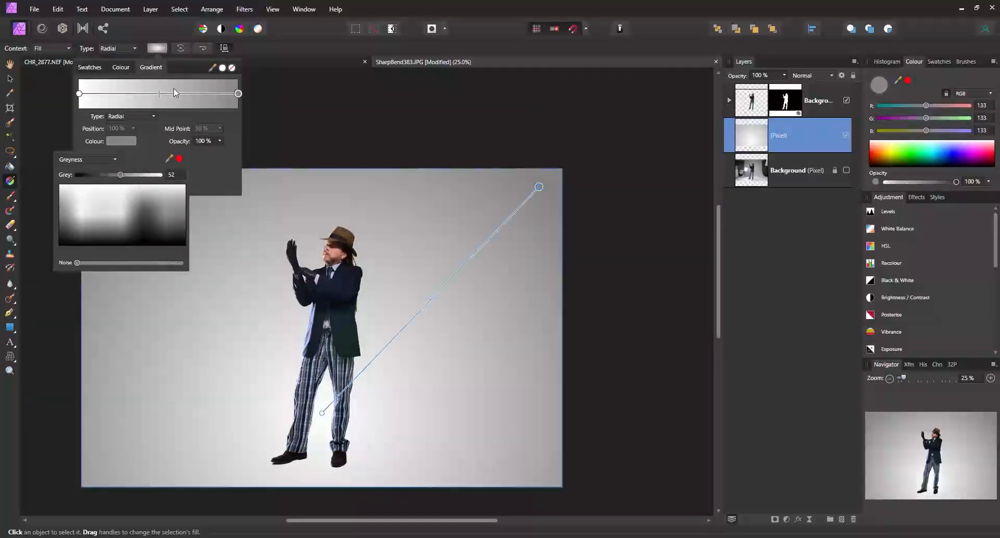
- Try a Greyness value of 0 for the gradient's centre colour, return it to 100, and close the gradient settings
left_click(79, 93)
left_click(79, 93)
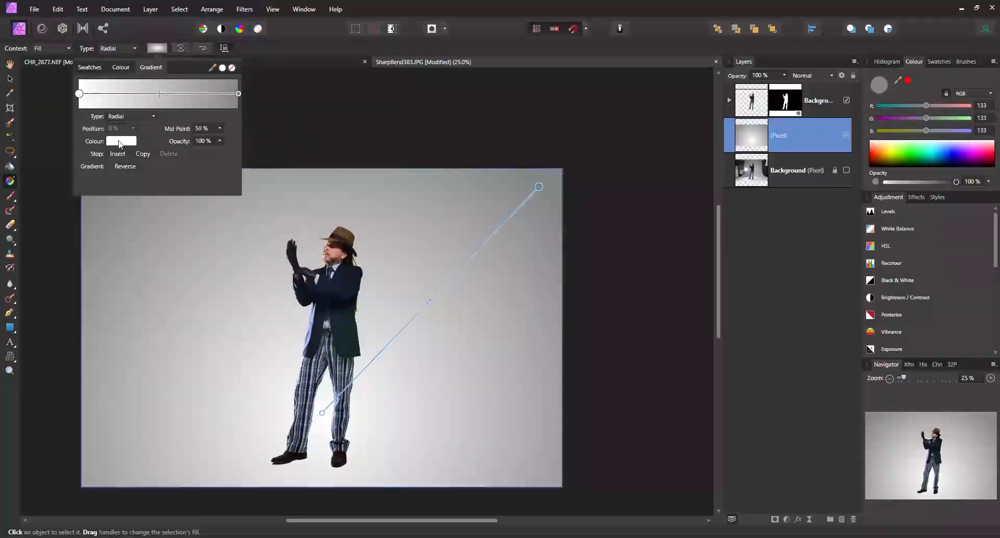
left_click(120, 146)
left_click_drag(160, 175, 58, 180)
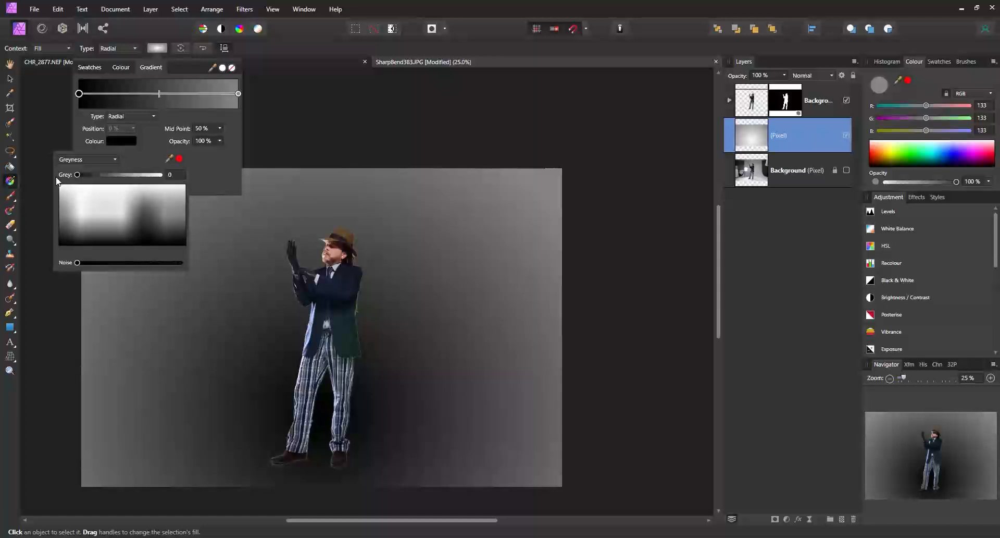
left_click_drag(58, 179, 201, 183)
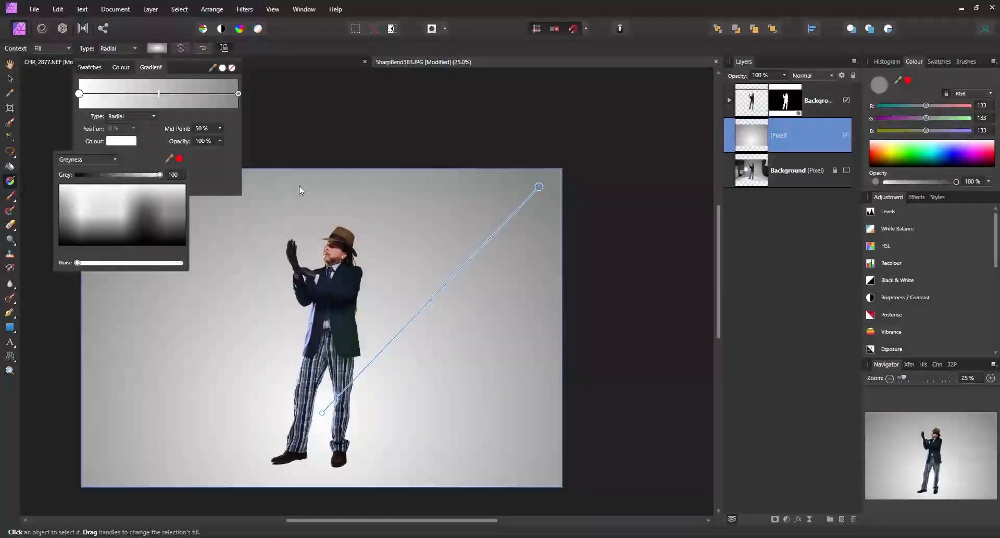
left_click(288, 92)
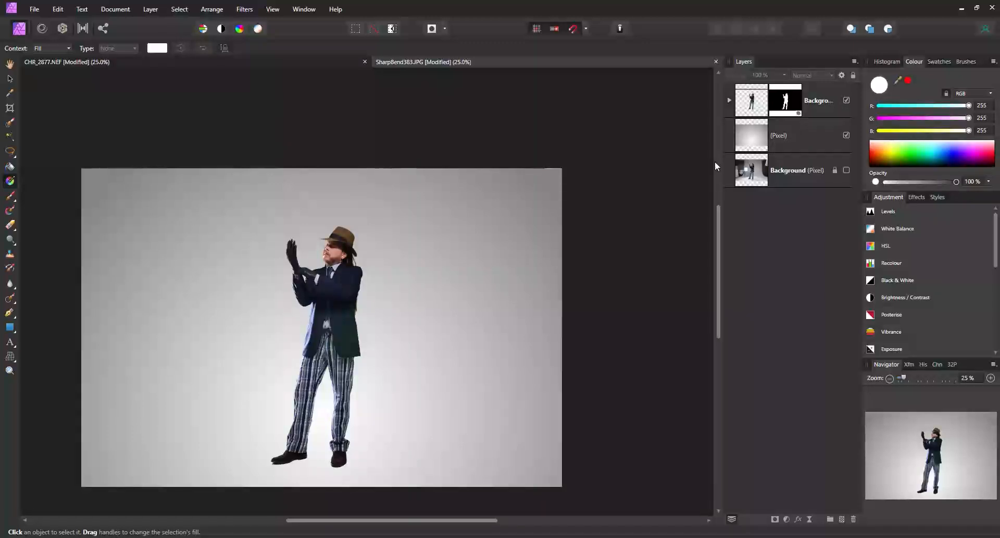
- Compare the original studio photo with the new composite by hiding and reshowing the masked man and gradient layers
left_click(847, 100)
left_click(847, 135)
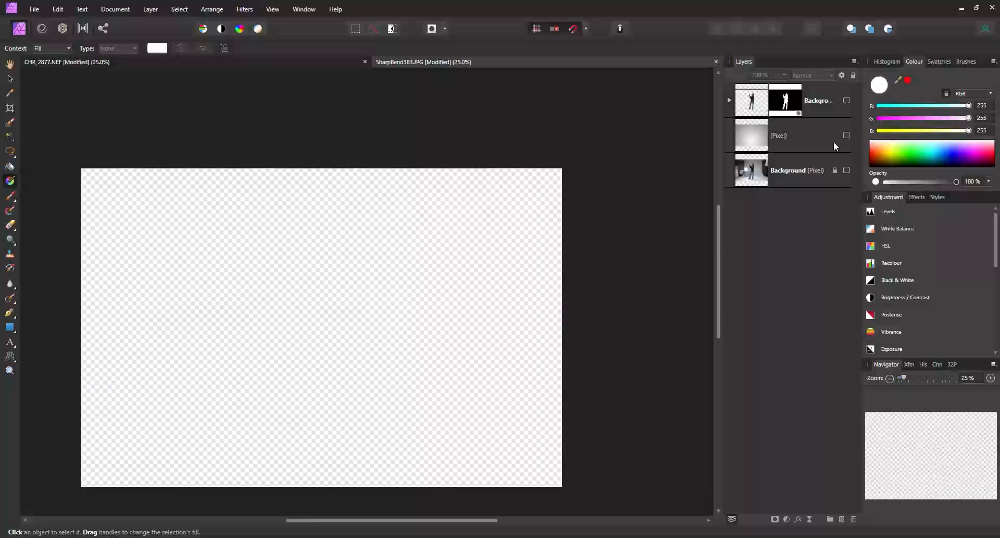
left_click(846, 169)
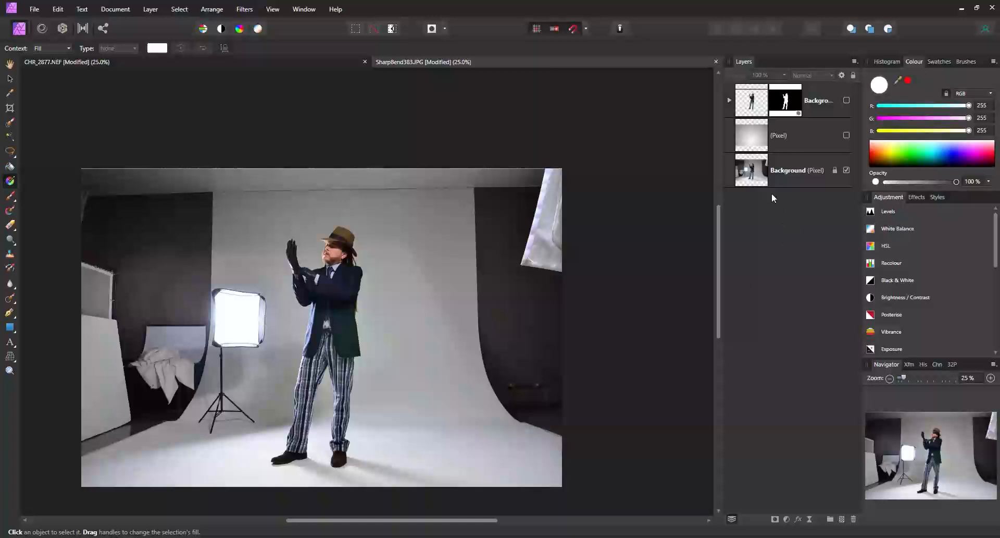
left_click(846, 135)
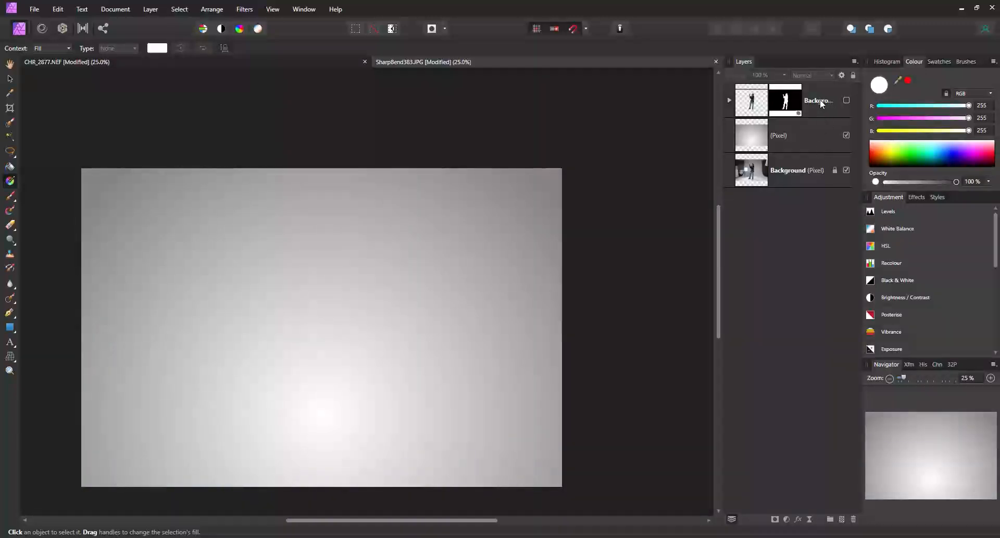
left_click(847, 100)
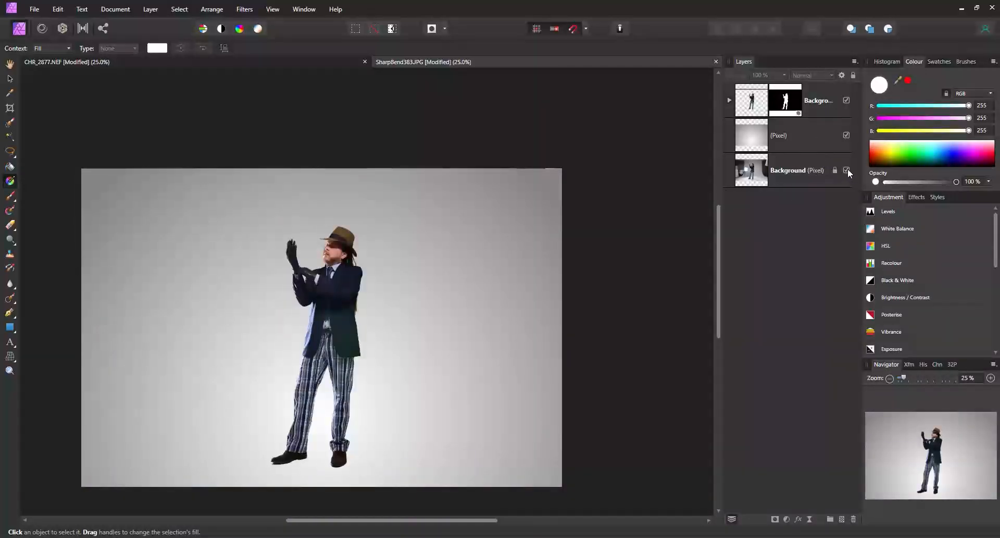
- Select the original Background layer and hide the masked man and gradient layers above it
left_click(790, 174)
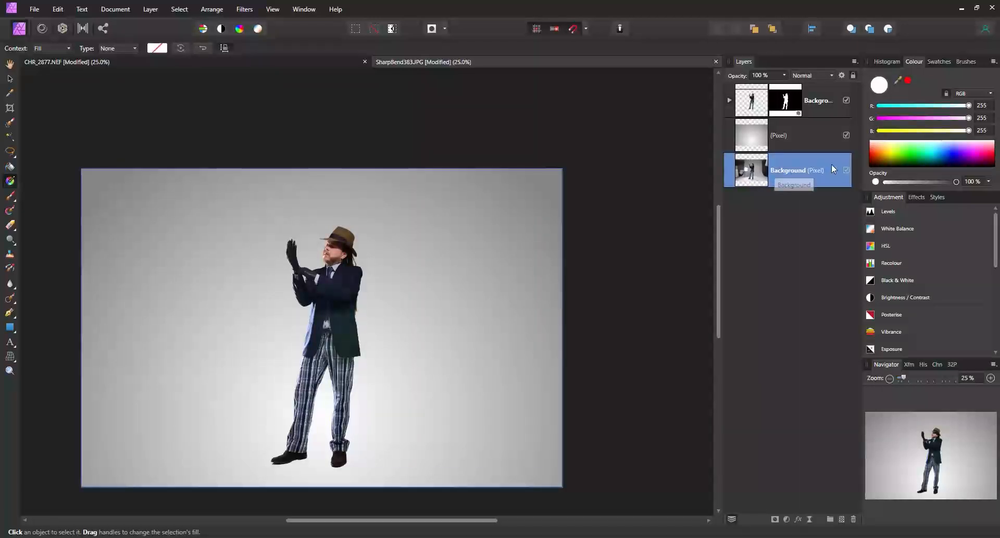
left_click(846, 136)
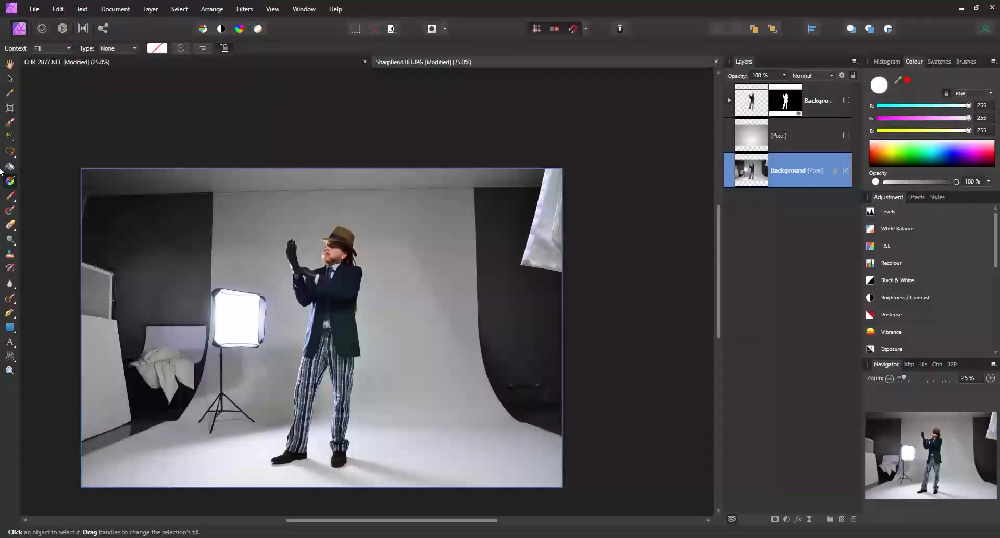
- Lasso the shoes and floor shadows with a 30 px feather, copy them to a new layer, hide the original Background, and deselect
left_click(9, 151)
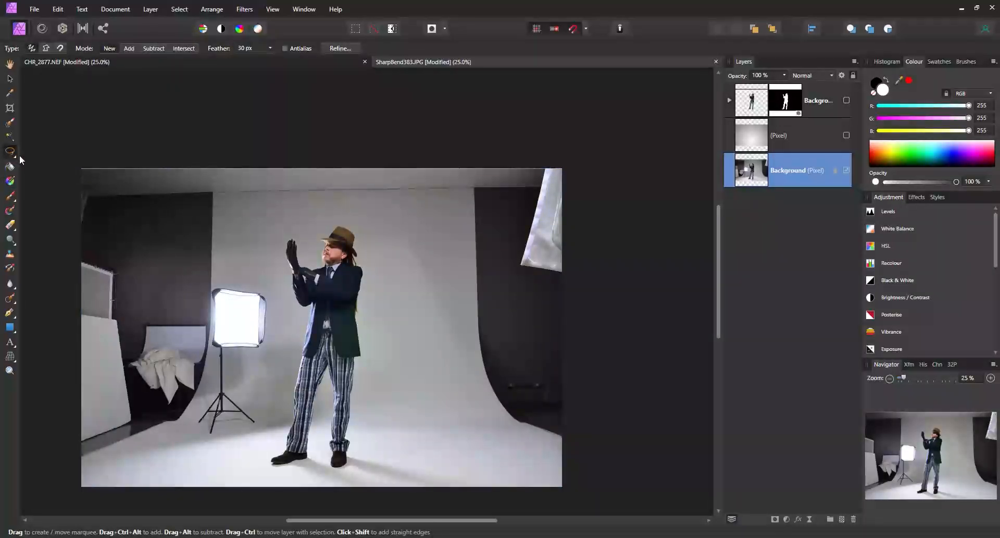
mouse_move(318, 454)
left_mouse_down()
mouse_move(425, 459)
mouse_move(444, 482)
mouse_move(289, 490)
mouse_move(253, 477)
mouse_move(248, 465)
mouse_move(271, 460)
left_mouse_up()
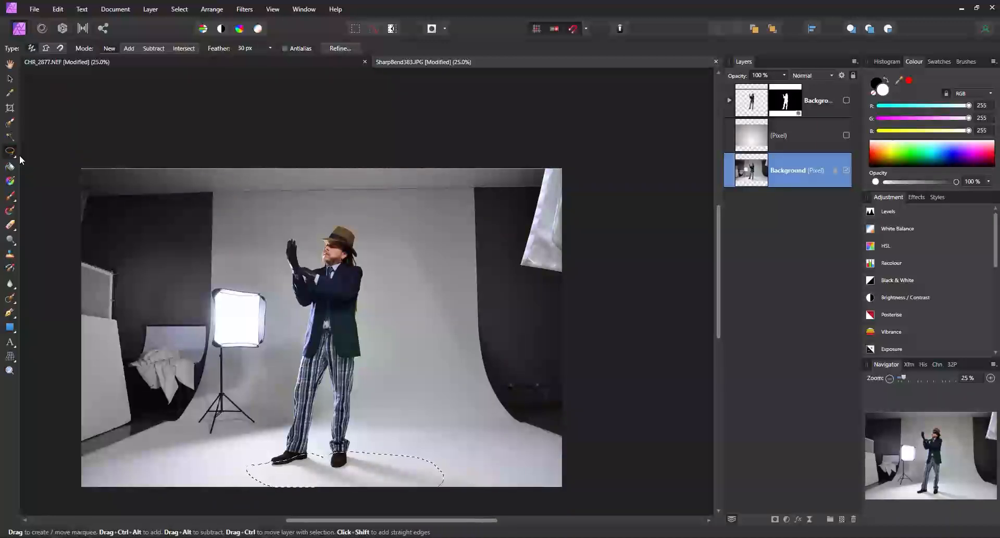
key("ctrl+j")
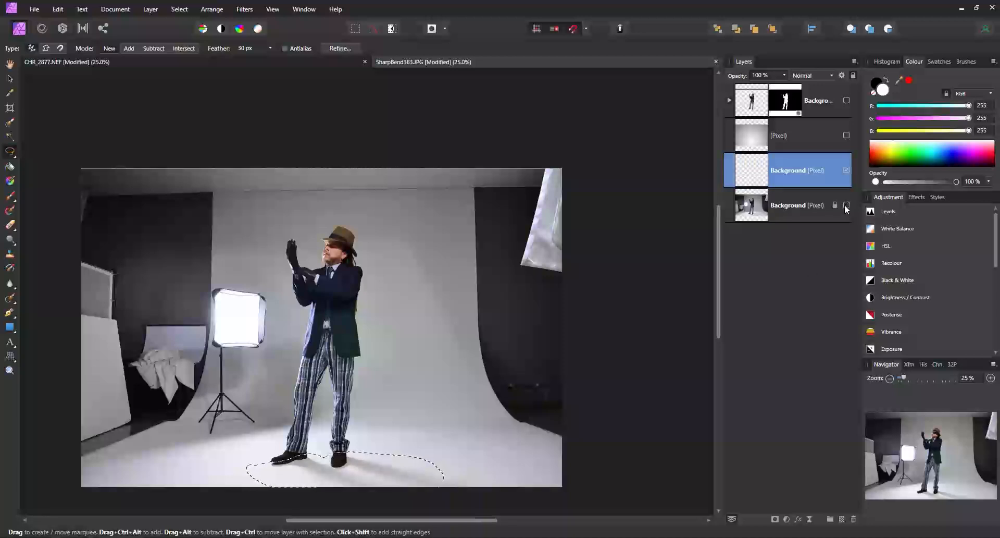
left_click(846, 205)
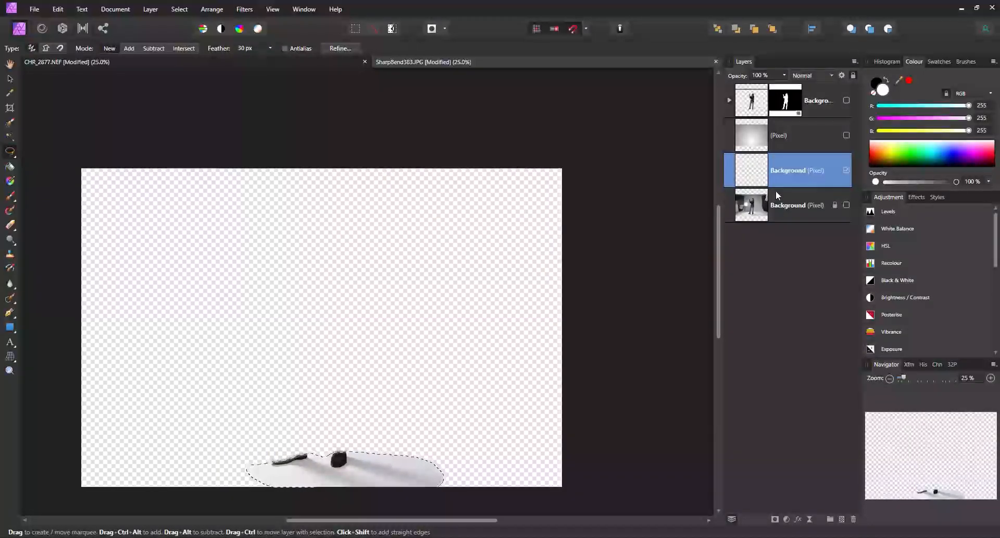
key("ctrl+d")
- Erase the shoes and surplus floor from the copied layer with the Erase Brush Tool, keeping only the shadows
left_click(11, 225)
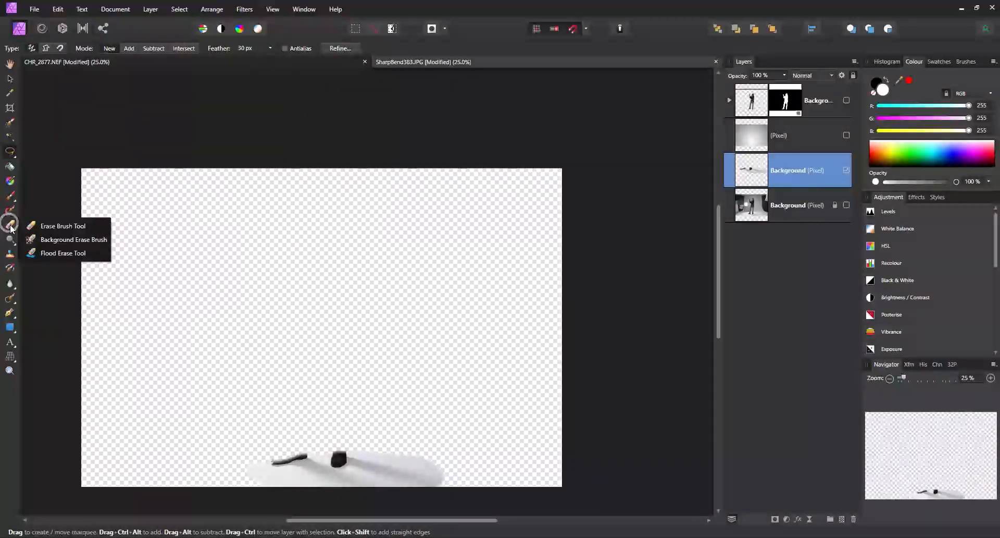
left_click(54, 226)
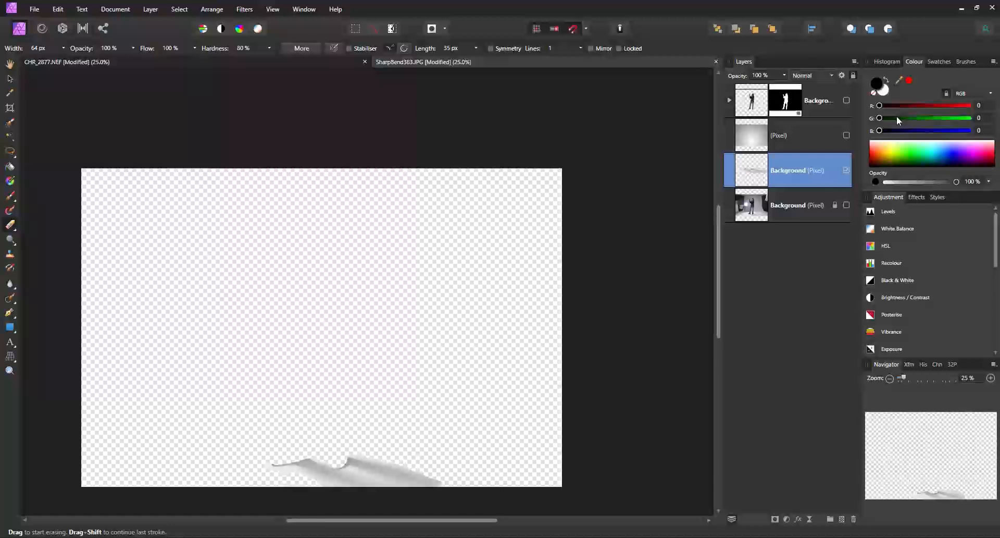
- Place the erased shadow layer between the man and the gradient, show both layers, and inspect the edges around the shoes
mouse_move(785, 138)
left_mouse_down()
mouse_move(779, 125)
mouse_move(757, 121)
mouse_move(788, 130)
left_mouse_up()
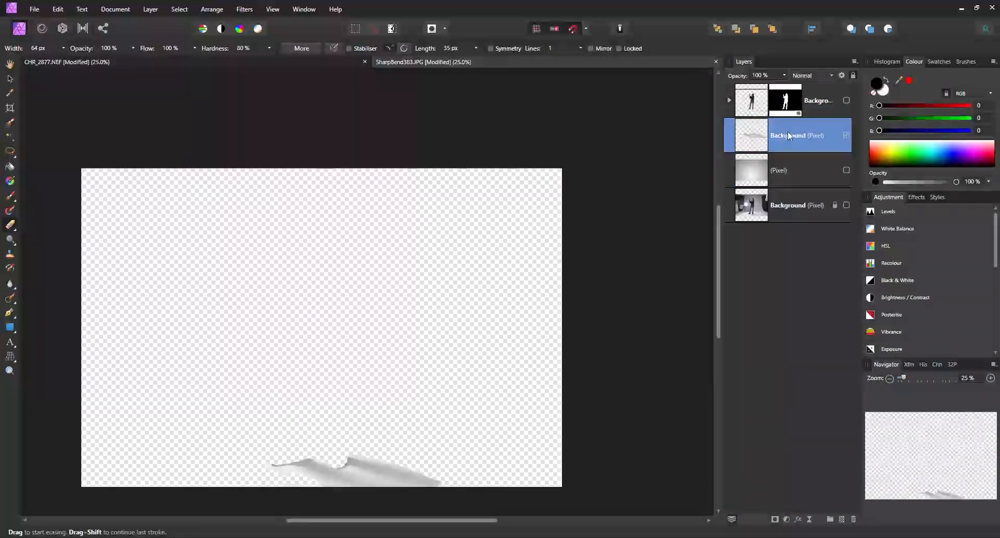
left_click(847, 100)
left_click(845, 170)
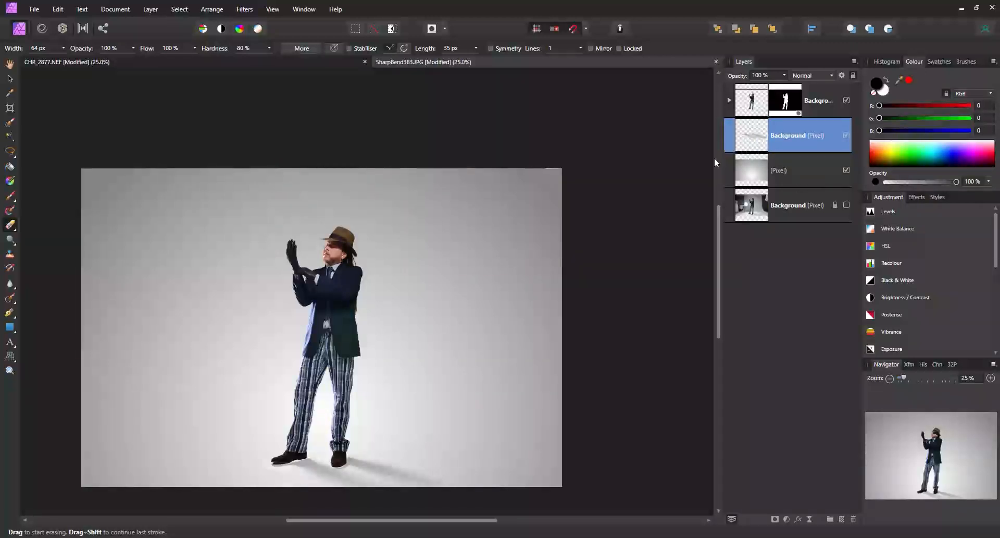
key("ctrl+plus")
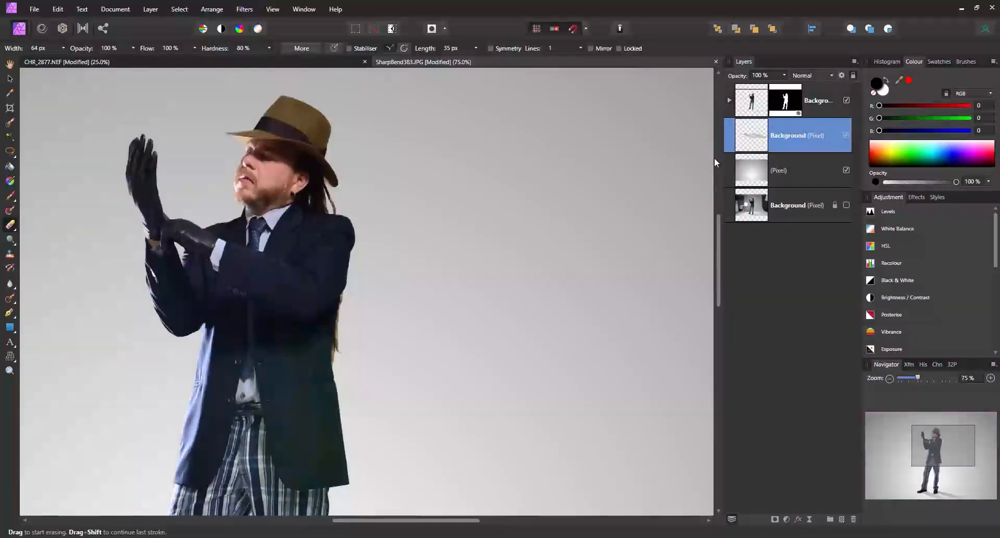
scroll(714, 158, "down", 10)
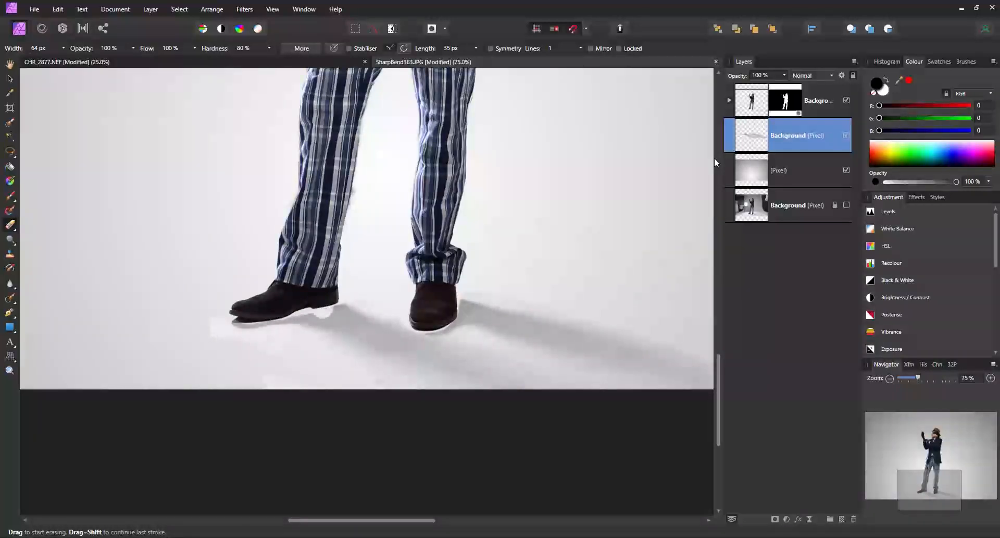
- Undo the erasing, move the intact shadow copy above the gradient layer, and show the man and gradient layers
left_click_drag(773, 137, 765, 146)
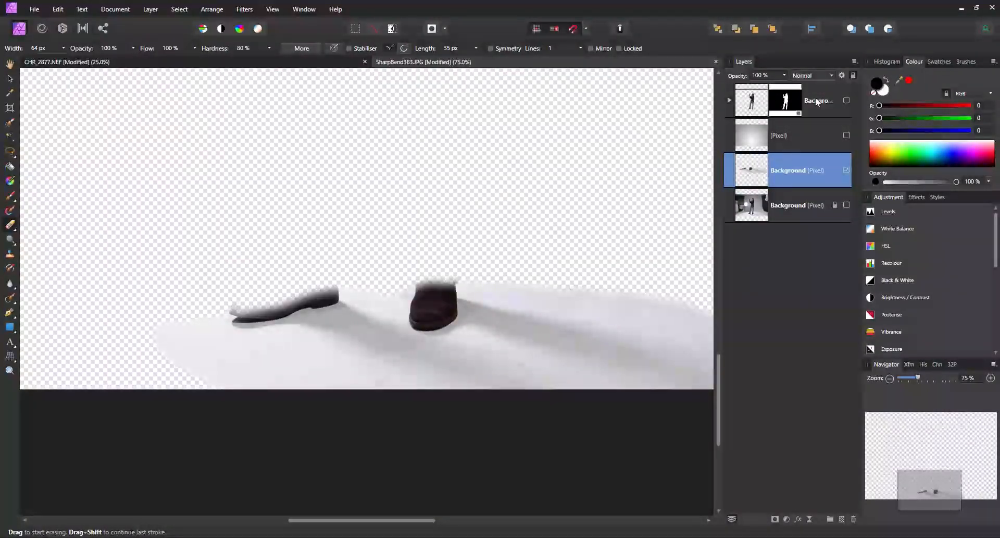
left_click_drag(755, 174, 758, 133)
left_click(846, 169)
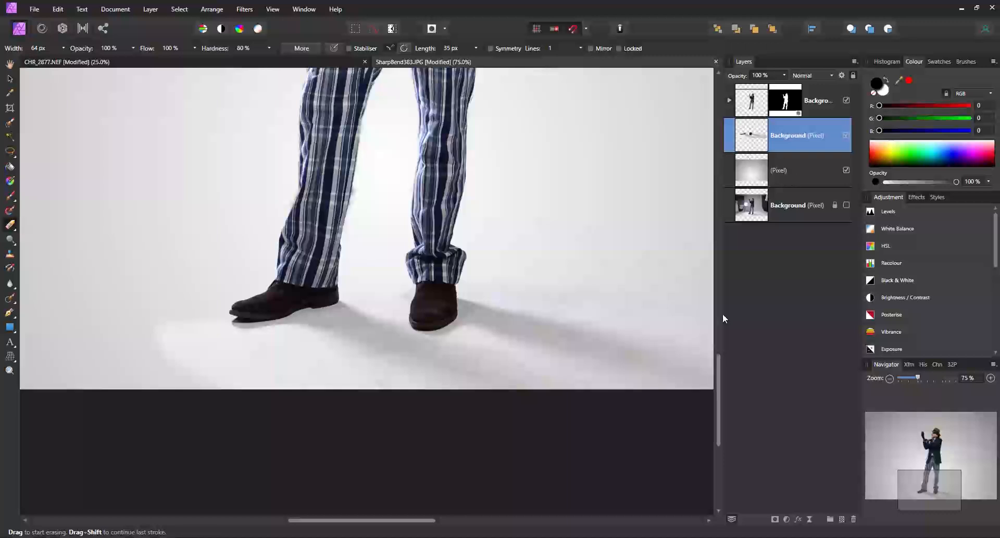
- Add a layer mask to the shadow copy, delete the surplus separate mask layer, and select the shadow copy's mask
left_click(775, 519)
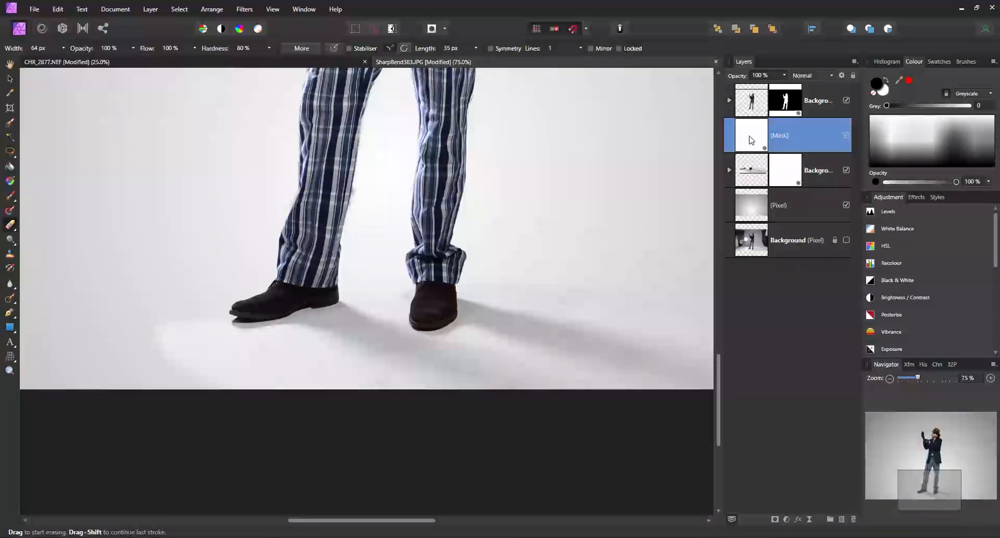
left_click(853, 519)
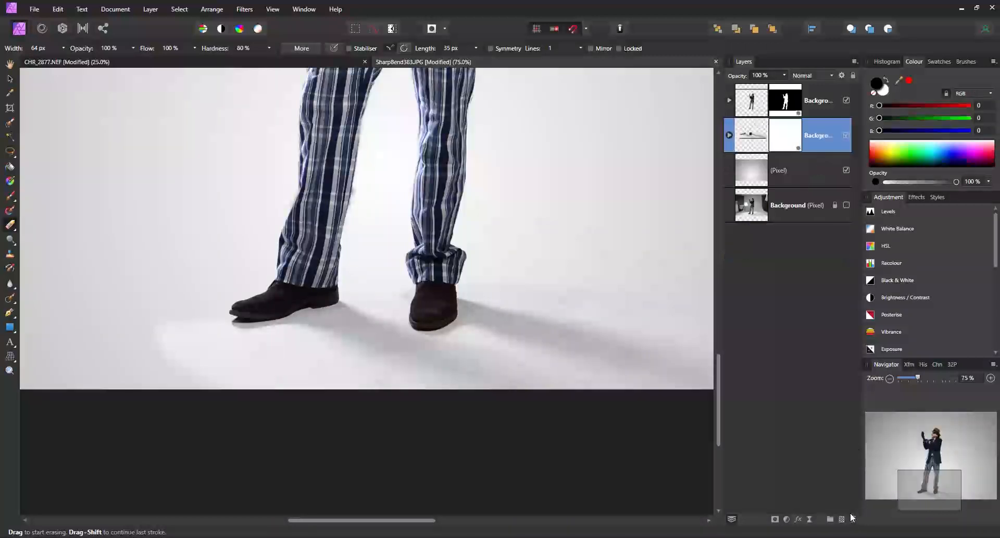
left_click(784, 139)
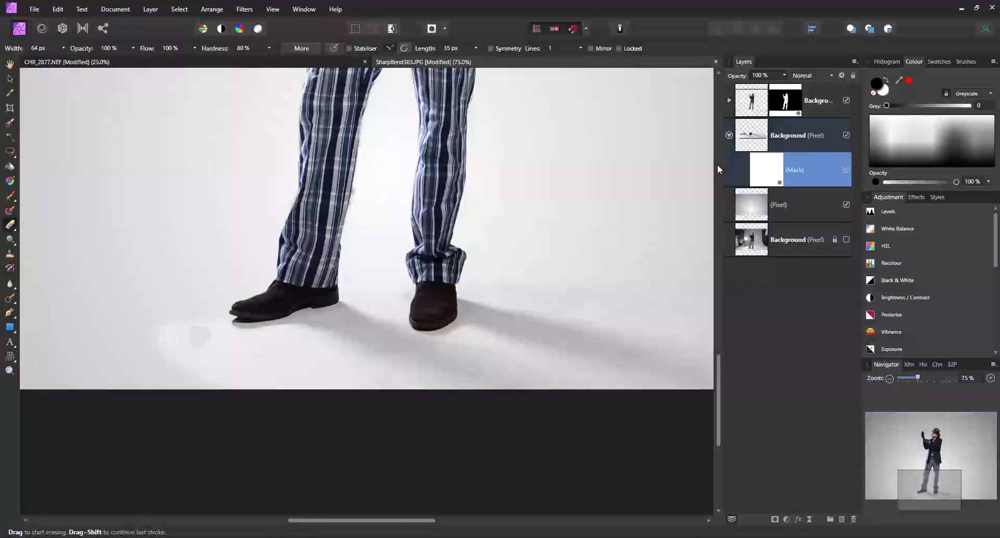
- Paint black on the shadow mask with a 240.6 px brush at 50% opacity and 0% hardness to hide the surrounding floor
left_click(9, 197)
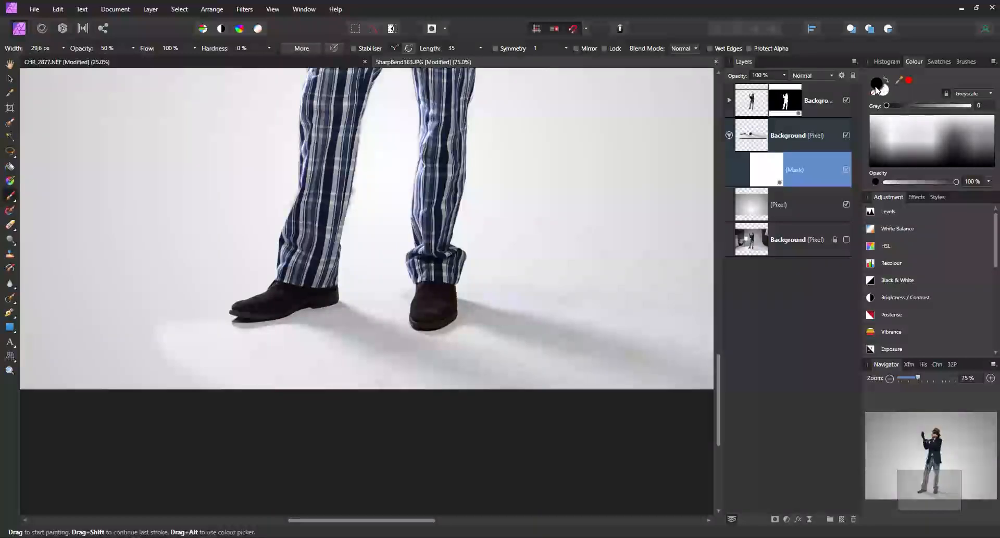
left_click(882, 90)
left_click(879, 86)
key("bracketright")
key("bracketright")
key("bracketright")
key("bracketright")
key("bracketright")
key("bracketright")
key("bracketright")
key("bracketright")
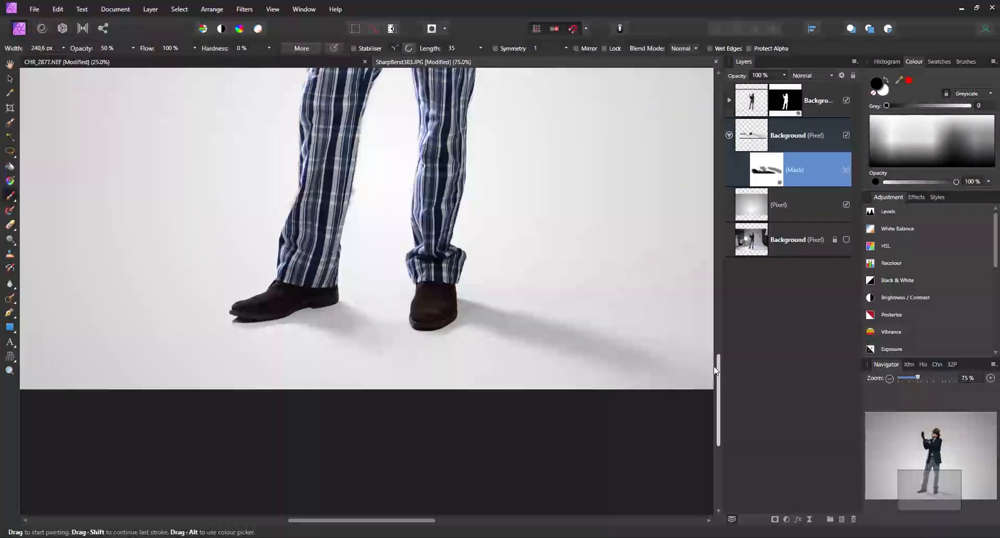
- Refine the shadow mask by switching between black and white, painting white to restore the shadows beside the shoes
left_click(886, 89)
left_click(878, 86)
left_click(889, 89)
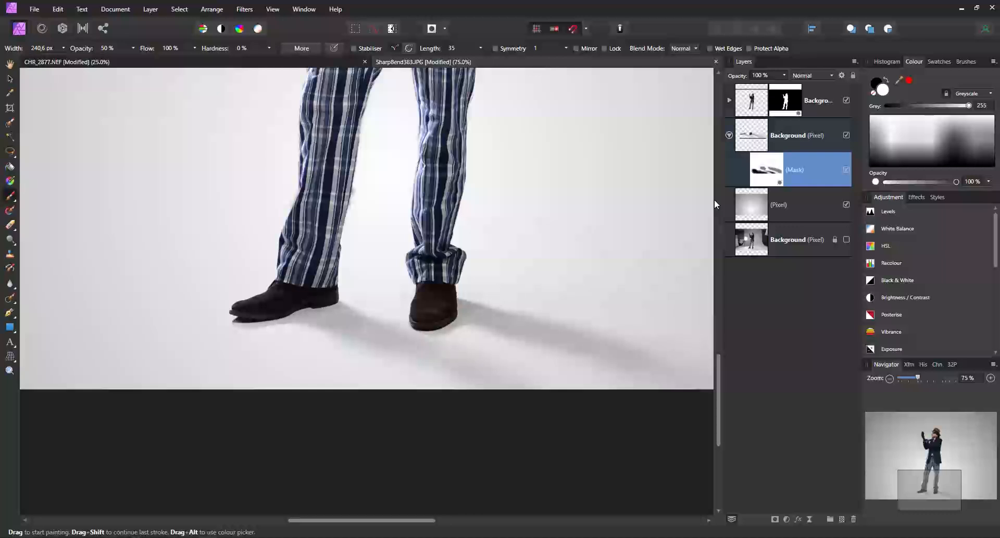
- Apply a Gaussian Blur with a 30.9 px radius to the shadow mask
left_click(244, 9)
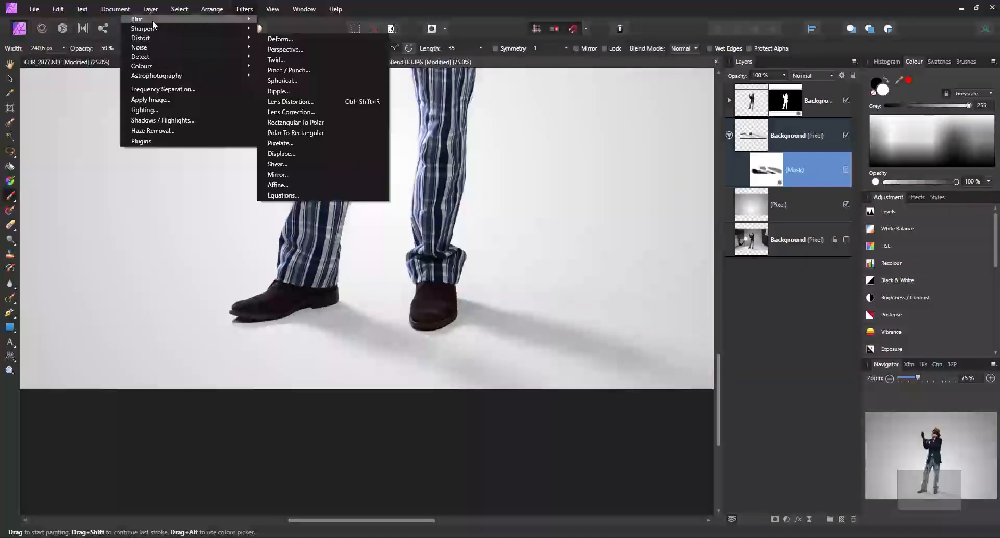
mouse_move(147, 19)
left_click(61, 31)
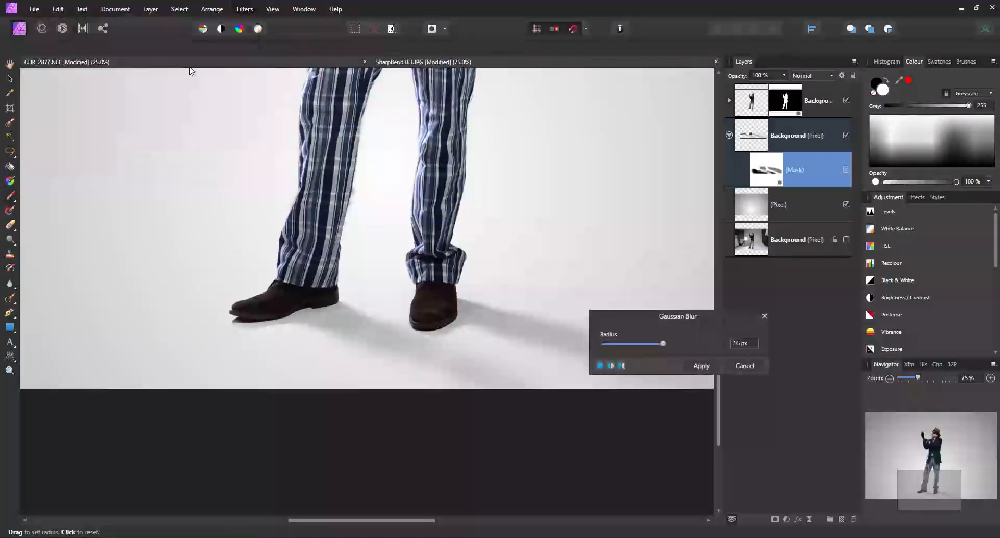
left_click_drag(648, 315, 642, 187)
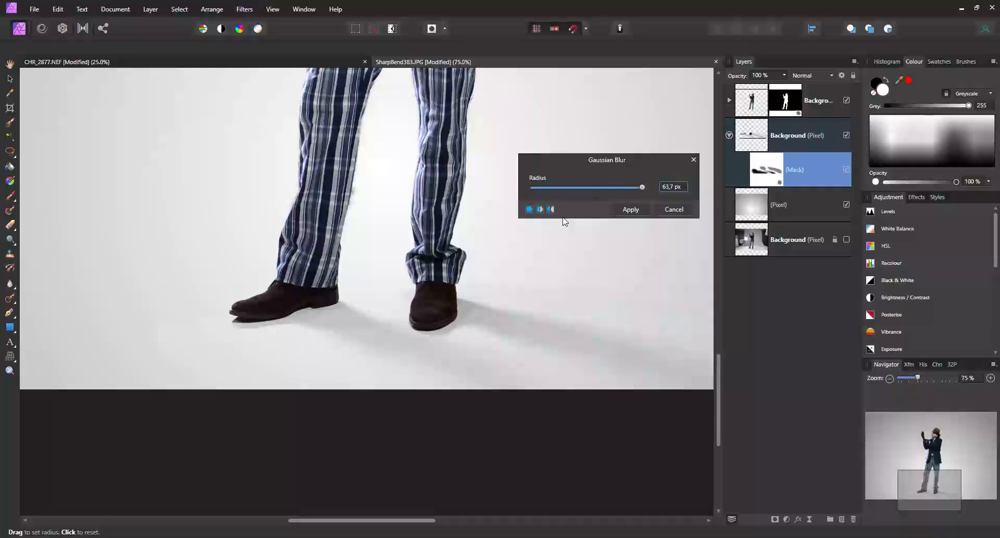
left_click_drag(566, 184, 617, 187)
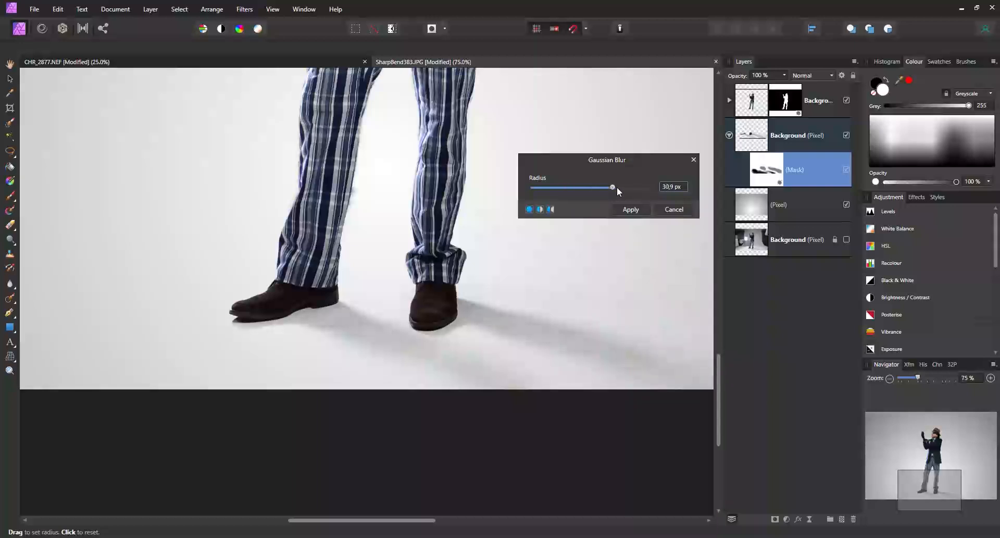
left_click(631, 210)
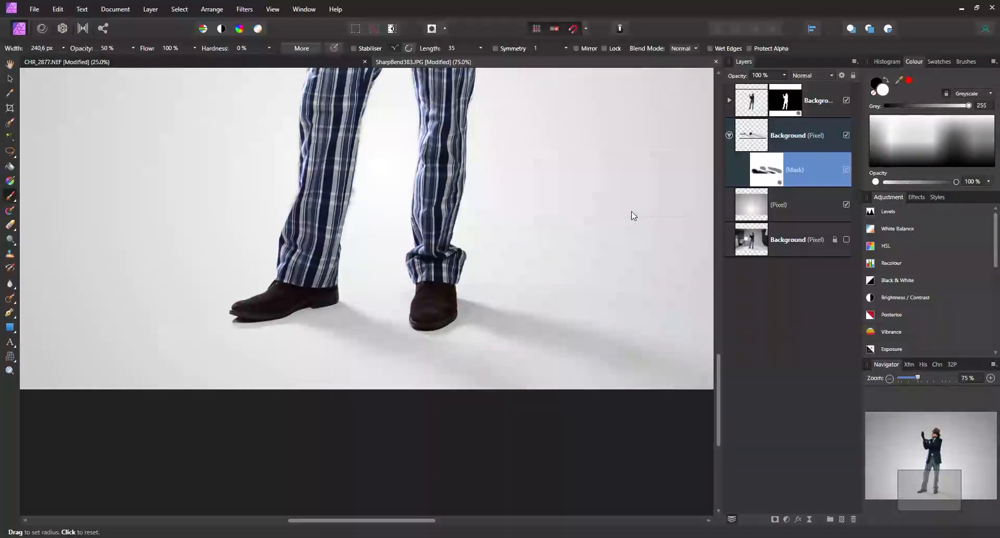